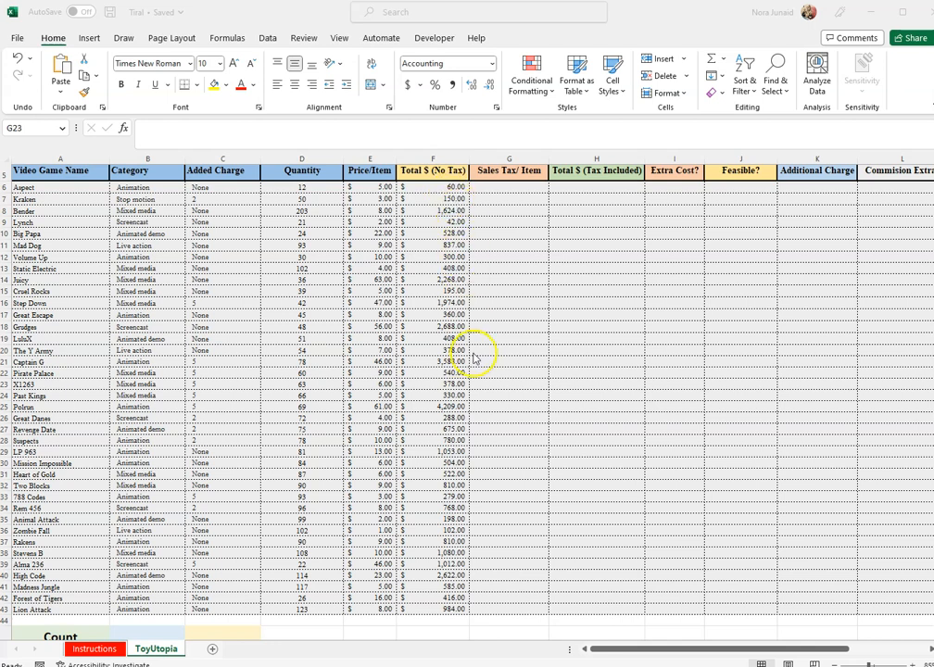
Calculate the cumulative total without tax in N11 using =SUMPRODUCT(D6:D43,E6:E43).
scroll(497, 529, up, 1)
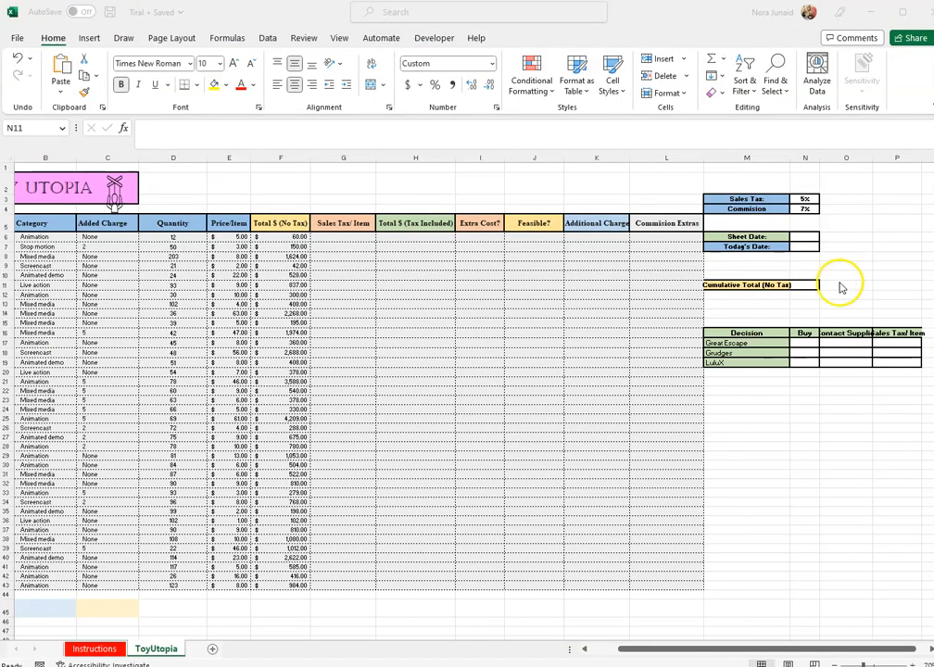
click(816, 284)
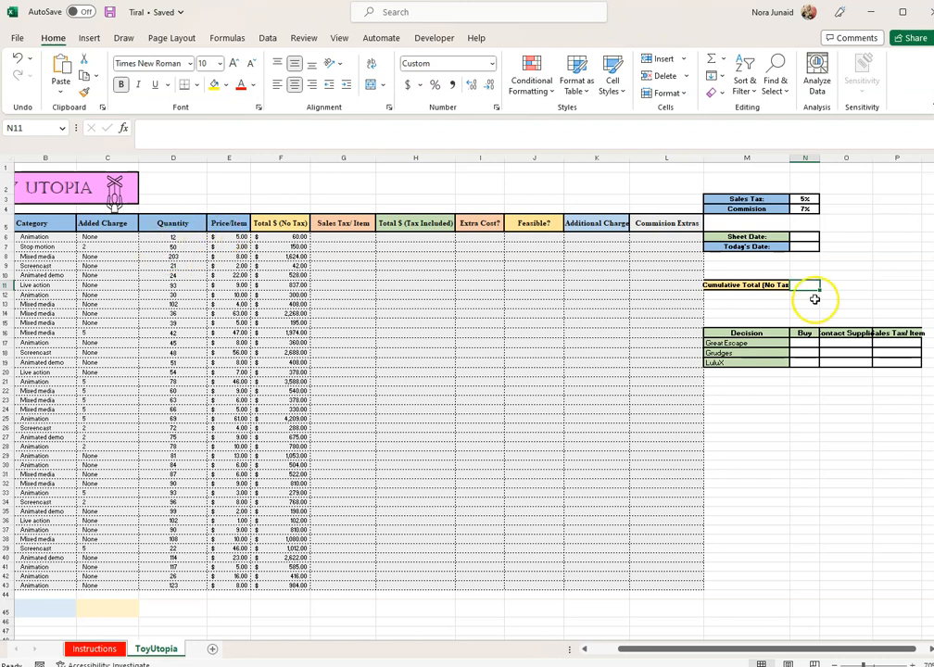
text(=S)
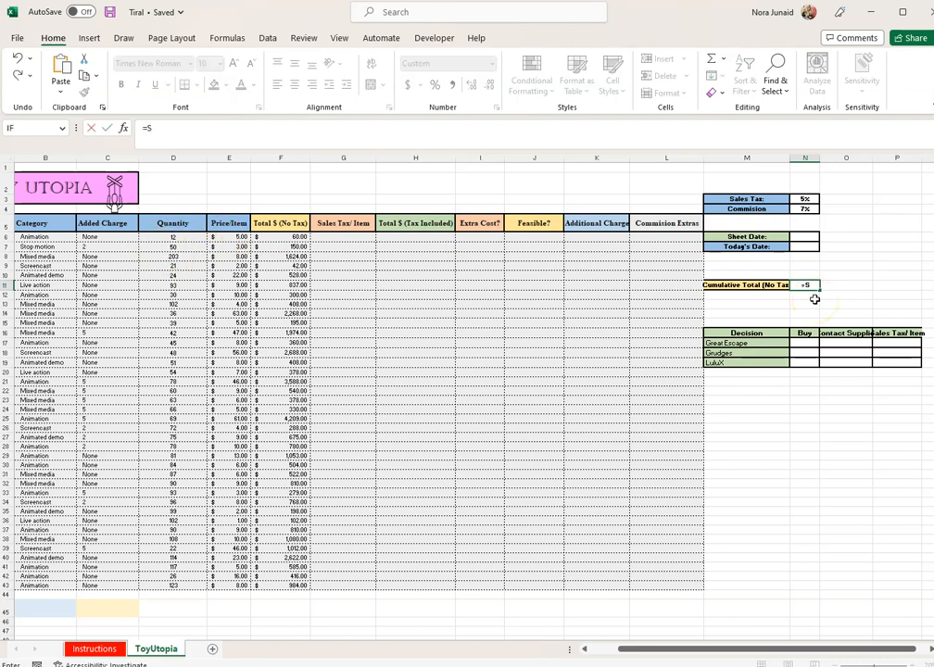
text(UMPRO)
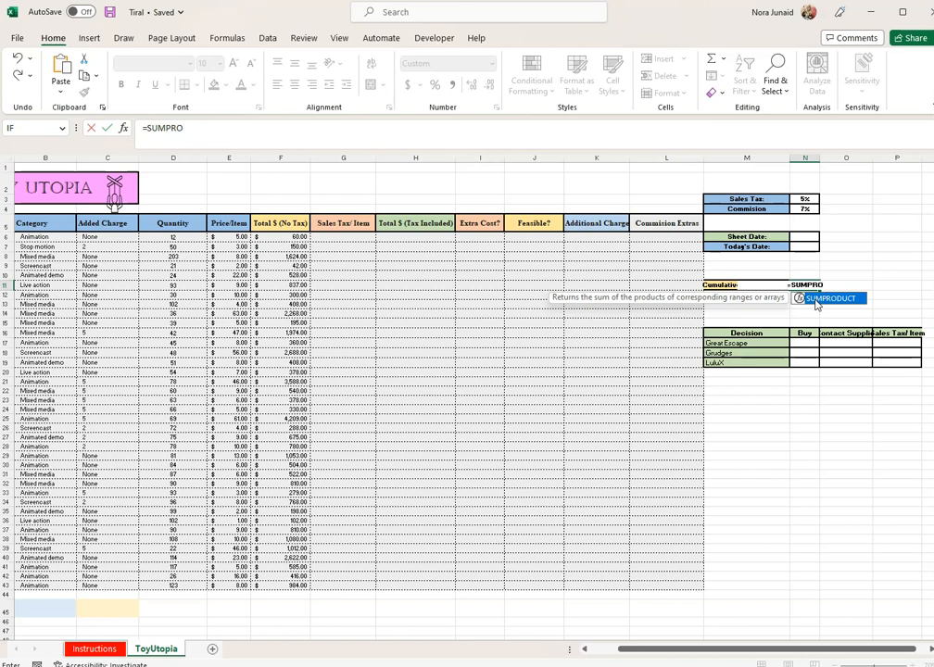
key(Tab)
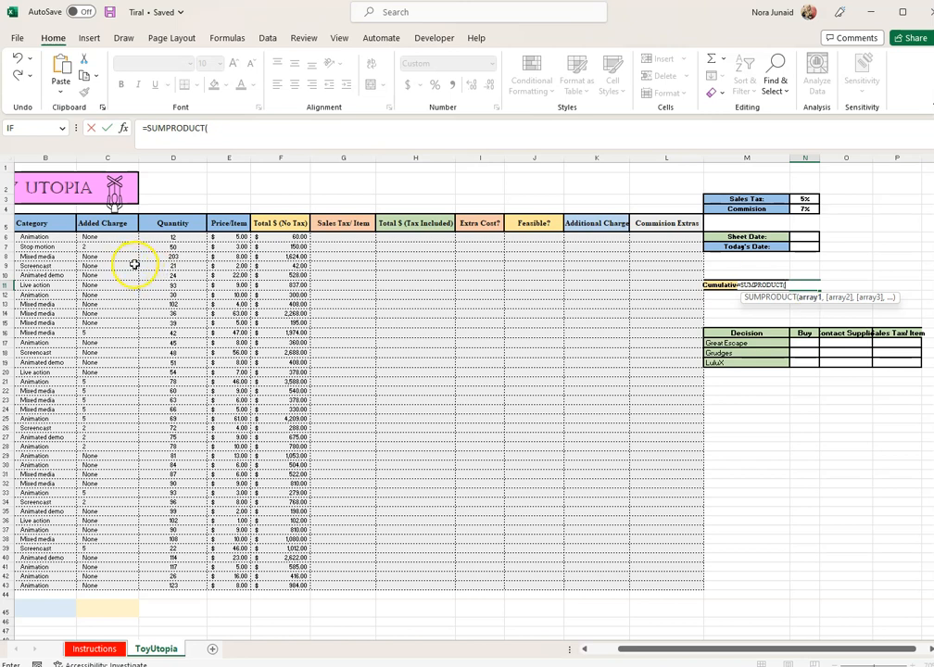
drag(153, 240, 167, 590)
text(,)
drag(235, 238, 229, 585)
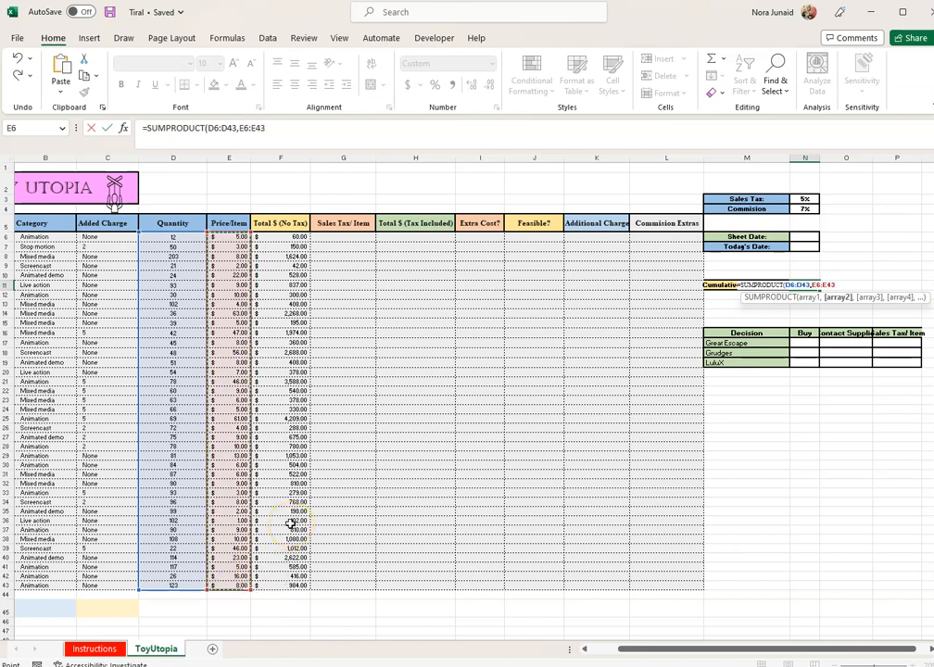
text())
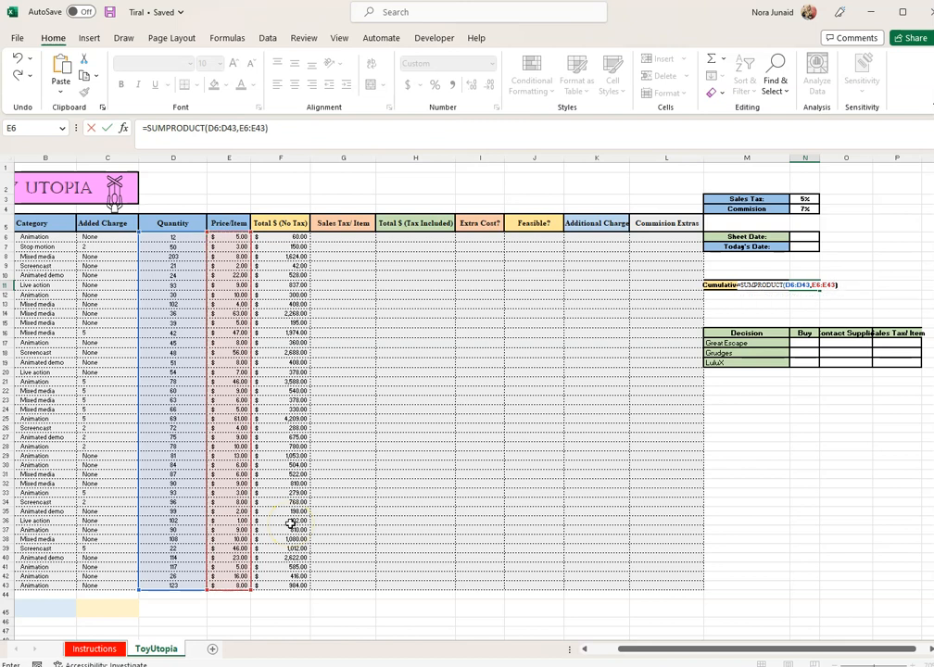
key(Return)
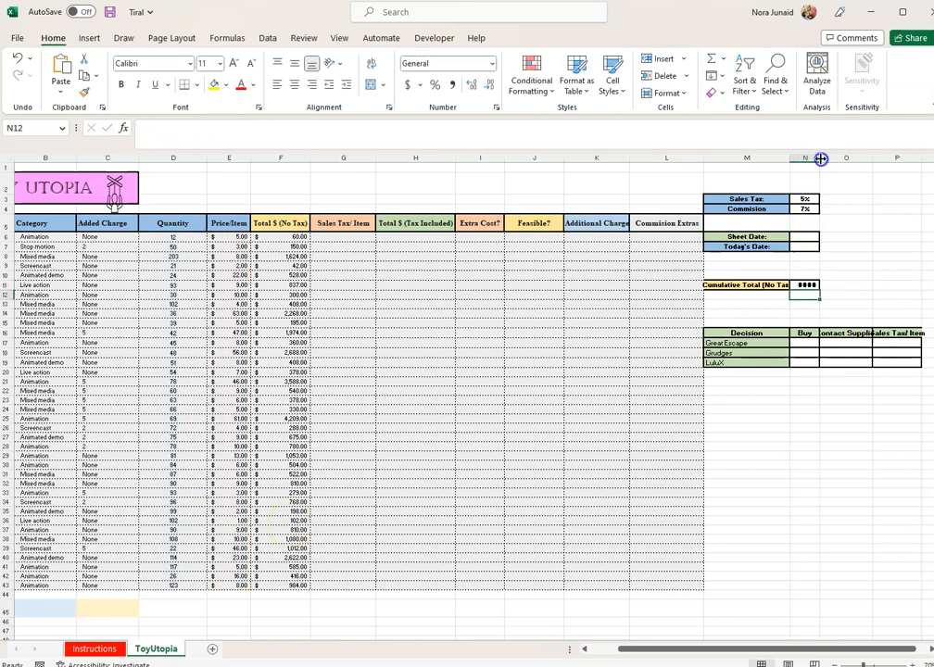
Widen column N slightly to fit the cumulative total and inspect the formulas in N11 and F6.
drag(821, 159, 828, 158)
click(821, 286)
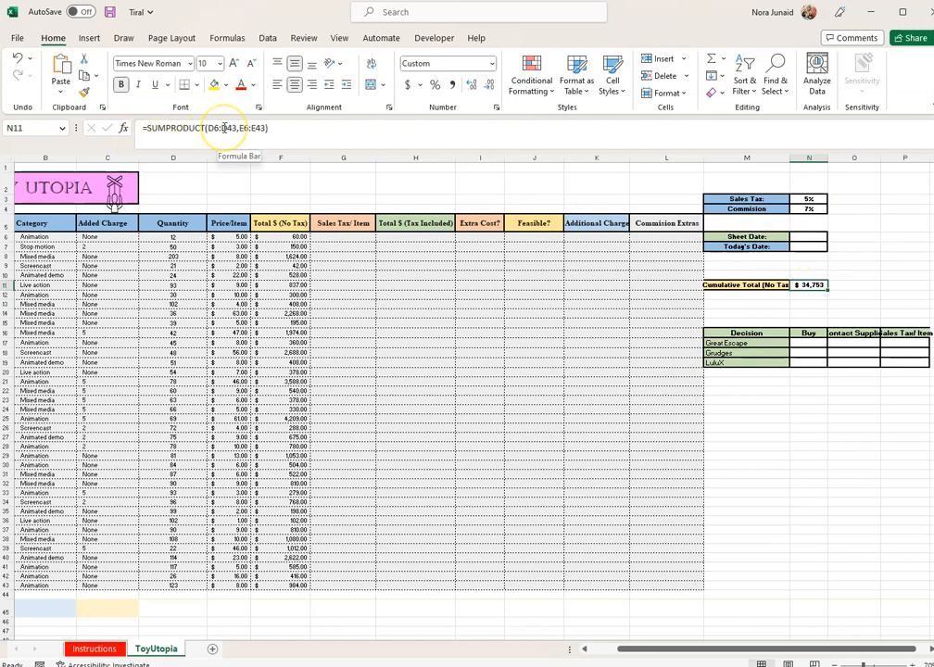
click(223, 128)
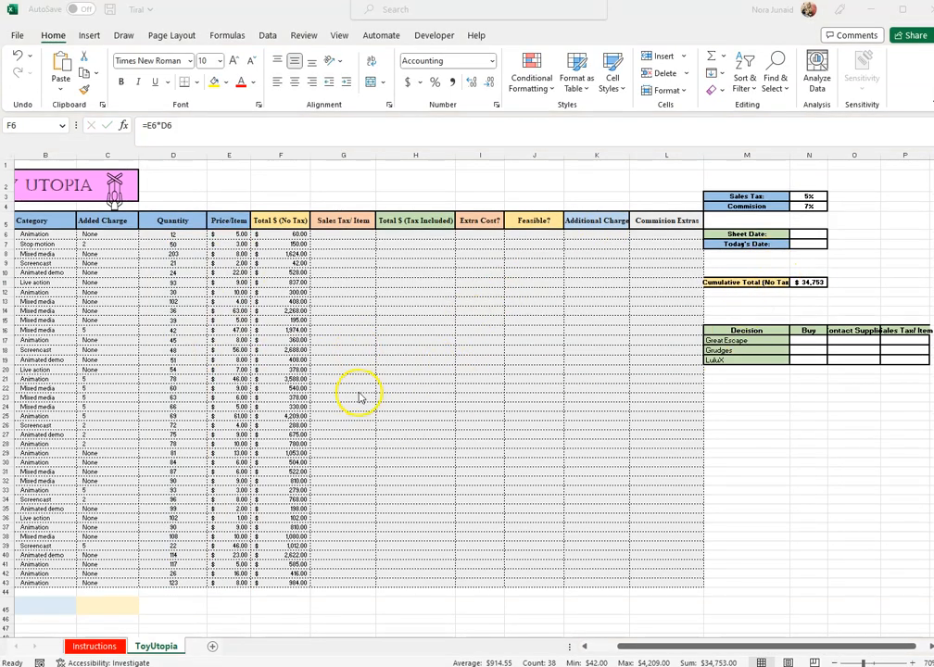
click(291, 237)
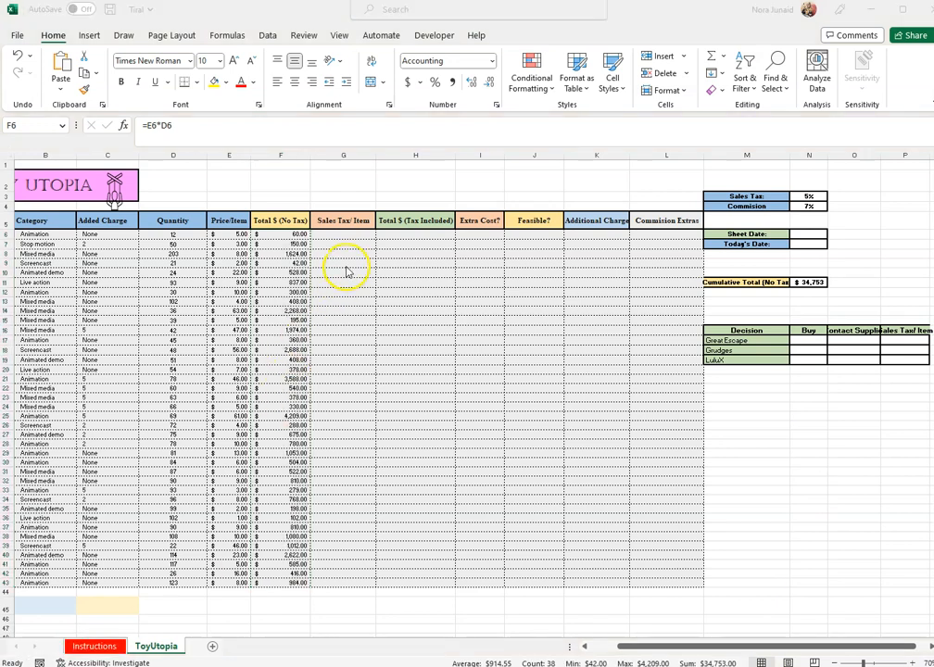
Build the Sales Tax/Item formula in G6 by multiplying F6 by the sales tax rate in N3.
click(336, 235)
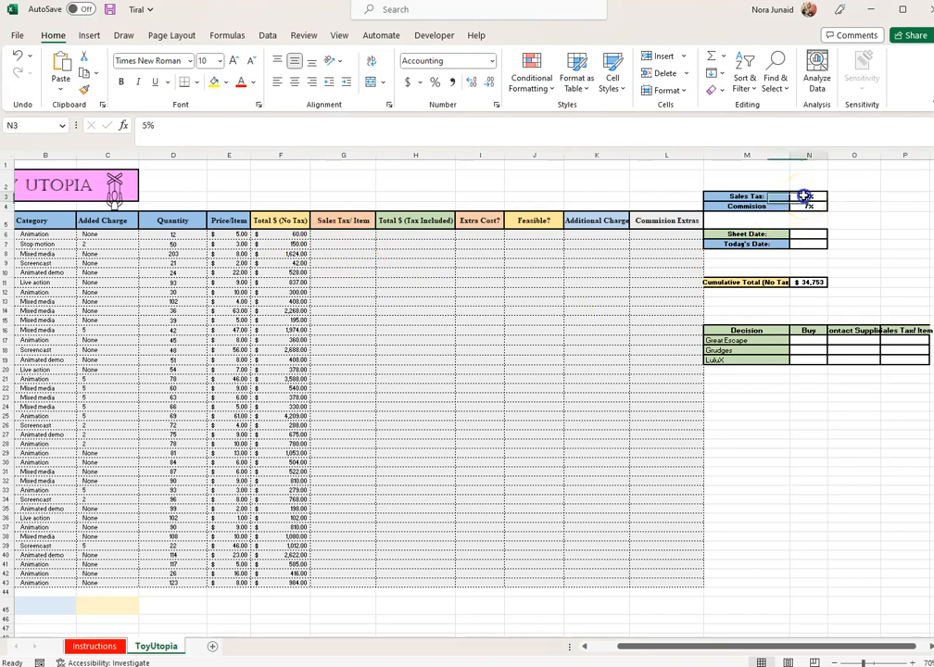
click(806, 196)
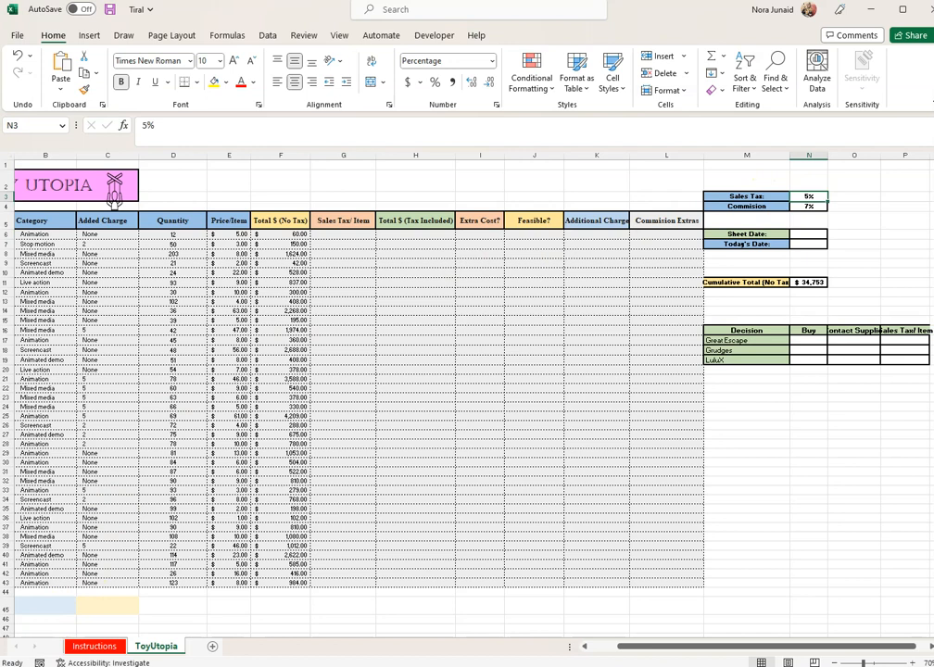
click(808, 197)
click(368, 235)
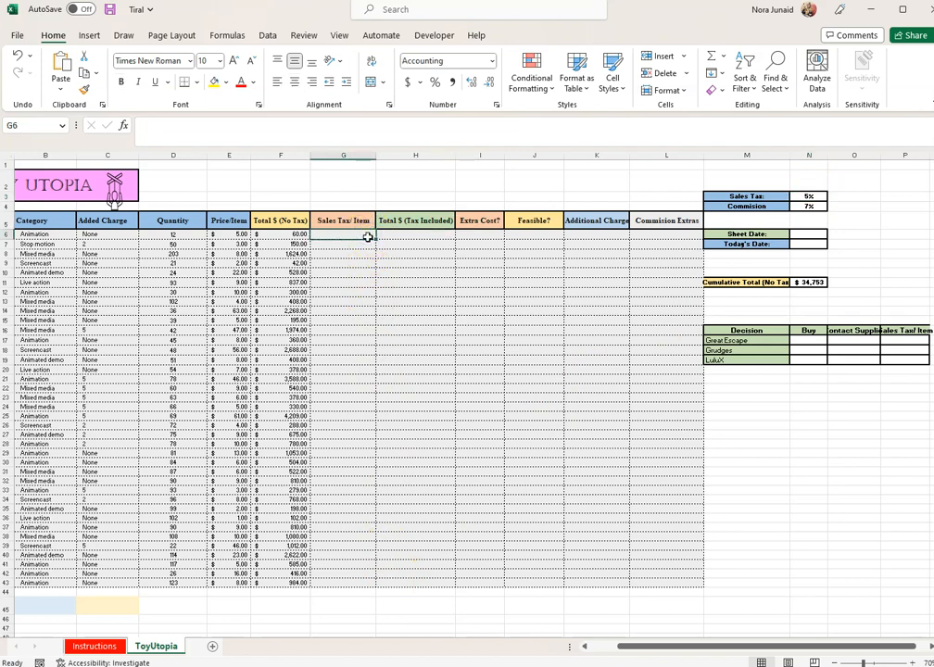
text(=)
click(295, 236)
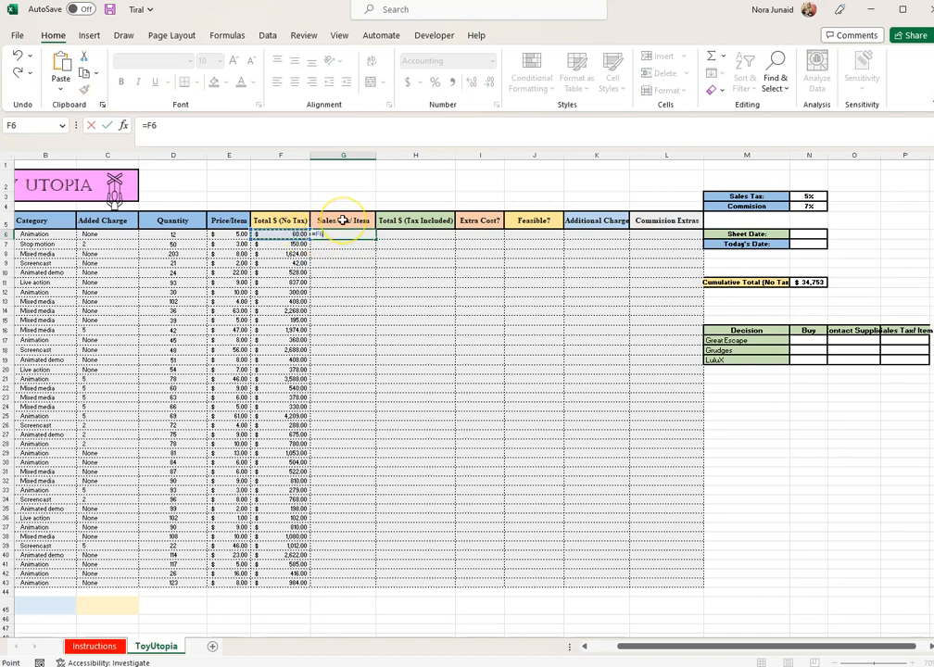
text(*)
click(809, 197)
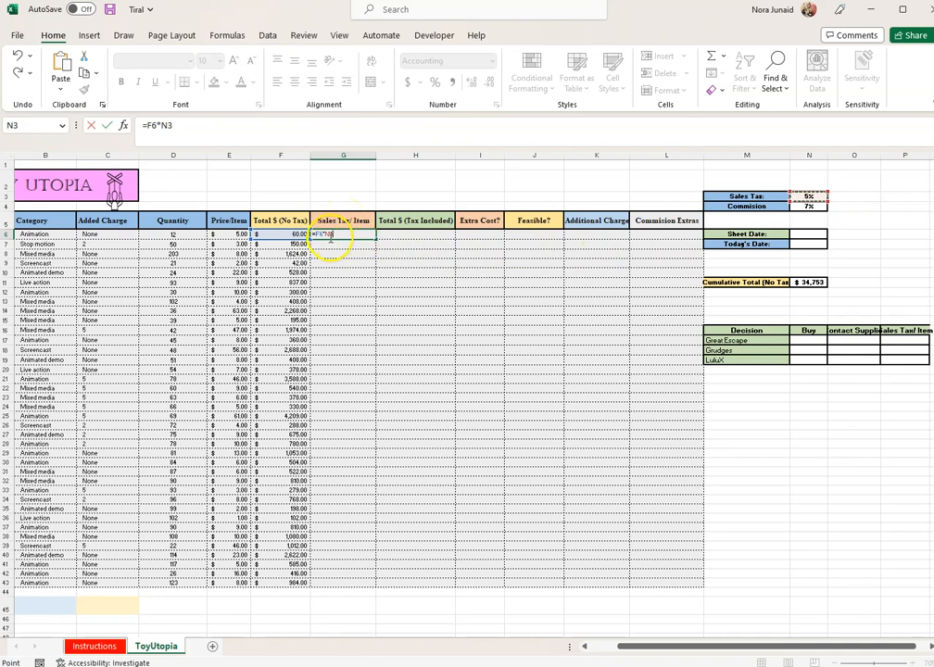
Make the N3 reference in the G6 formula absolute as $N$3, and fill the formula down through G43.
drag(325, 234, 335, 234)
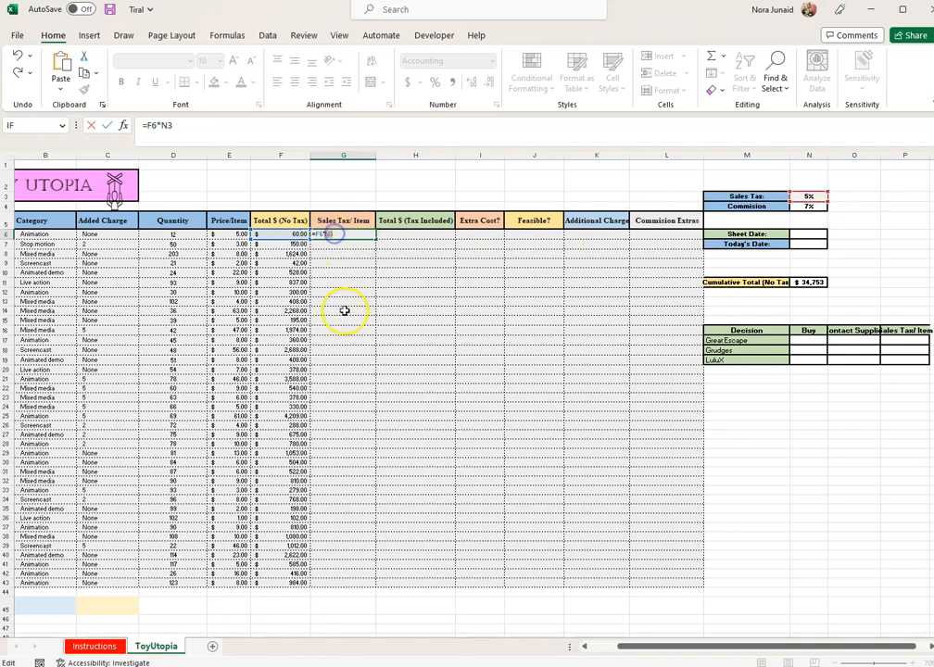
click(160, 127)
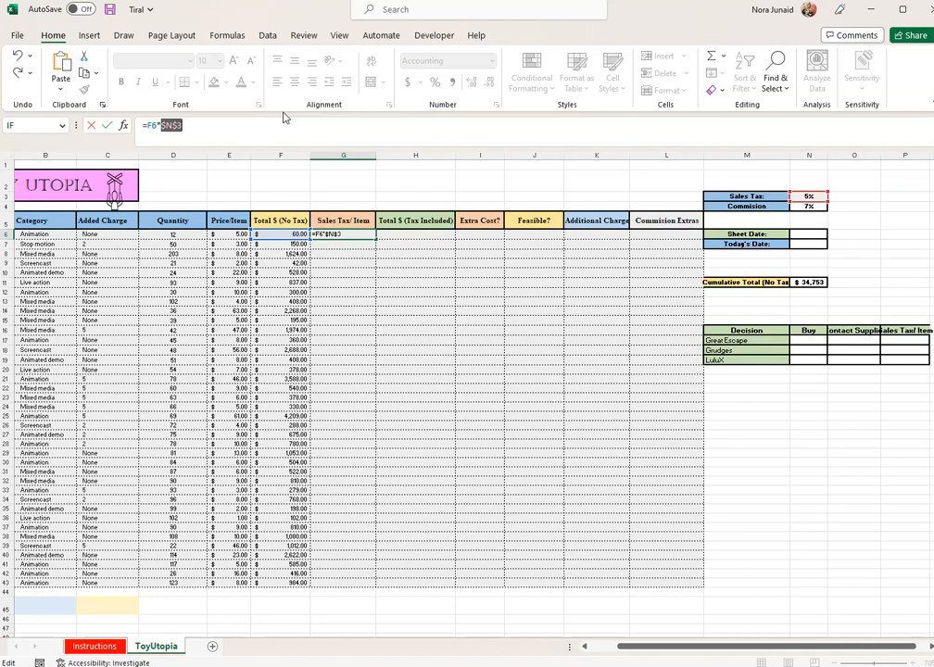
key(Return)
click(351, 234)
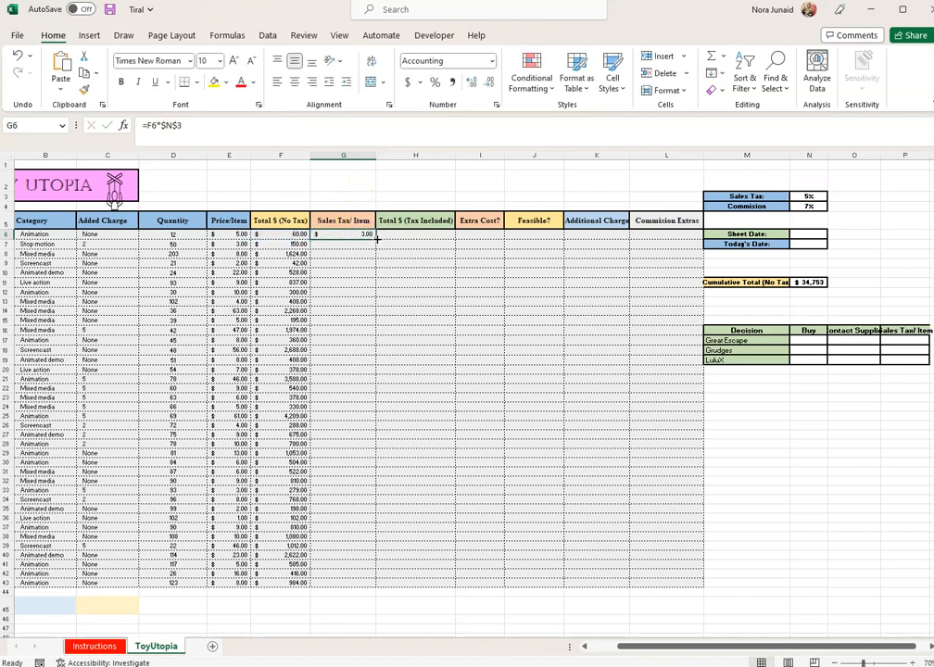
double_click(378, 239)
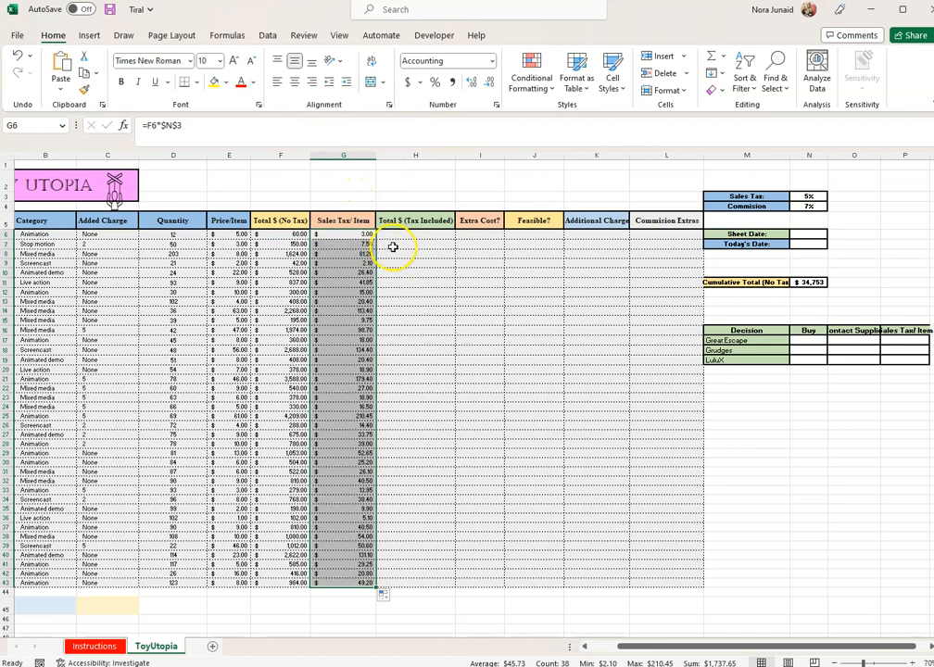
Check the copied sales tax formulas in G7, G12 and G18 for the fixed reference to the tax rate.
click(393, 247)
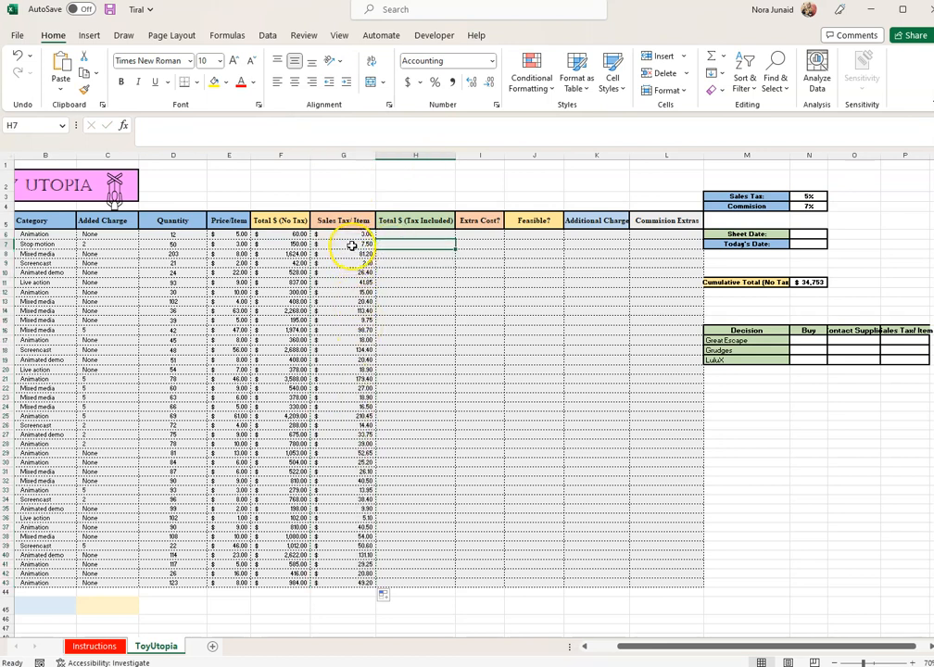
click(352, 245)
click(175, 125)
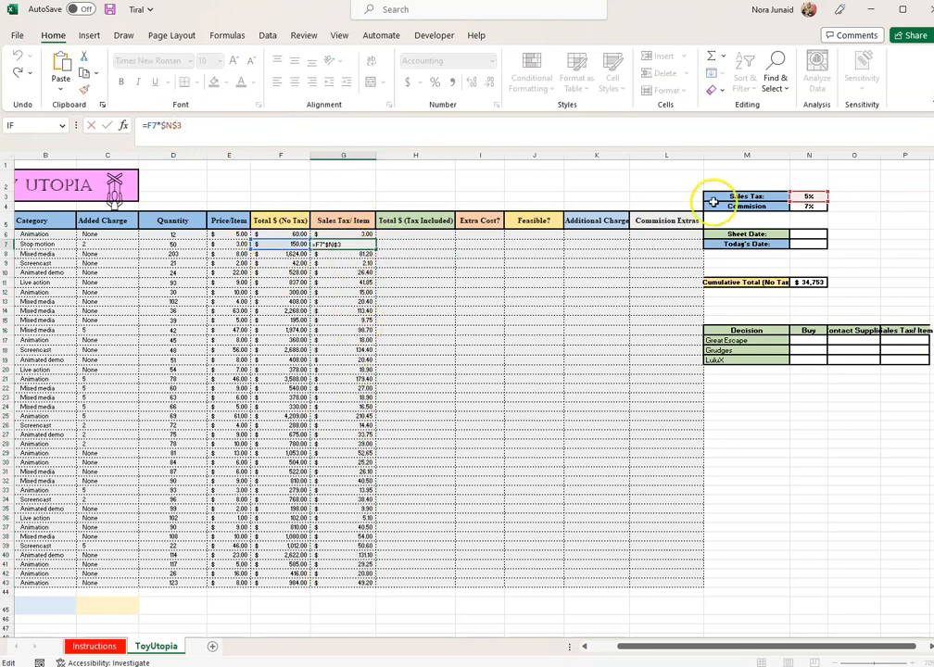
click(329, 293)
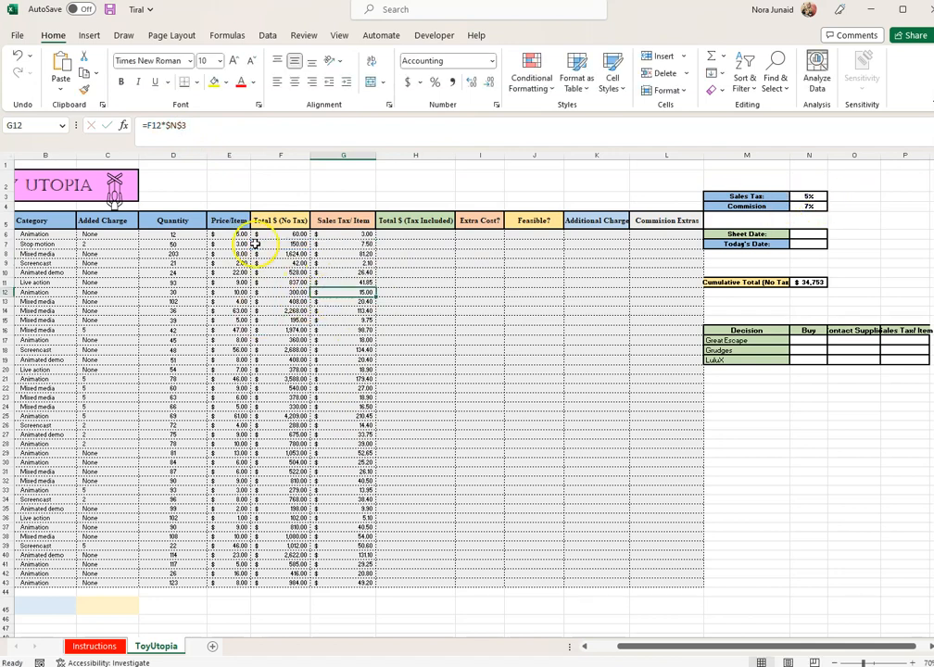
click(175, 125)
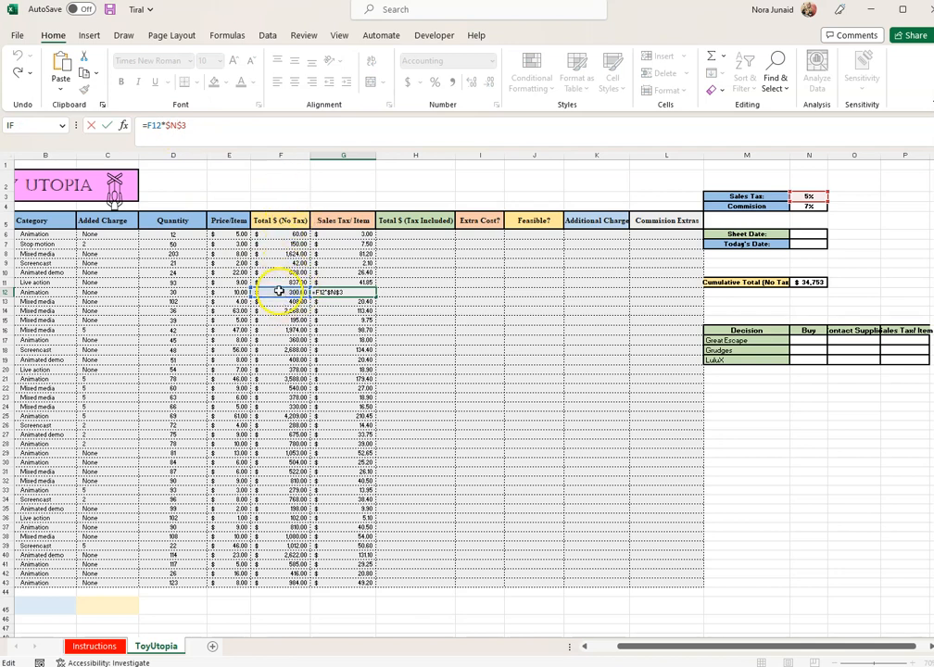
click(356, 349)
click(176, 126)
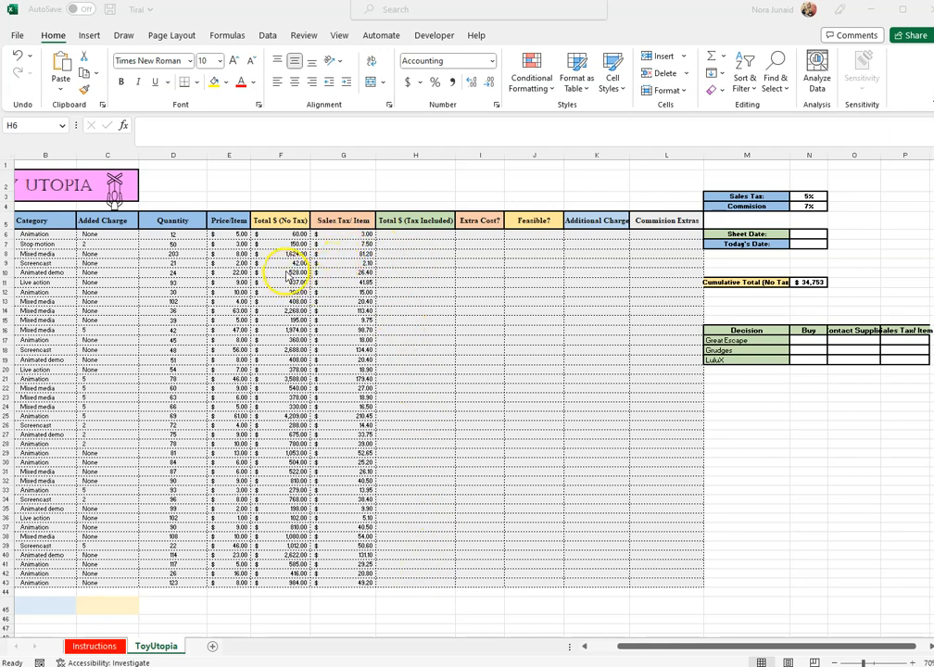
Enter =SUM(G6,F6) in H6 for the tax-included total and fill it down through H43.
click(398, 233)
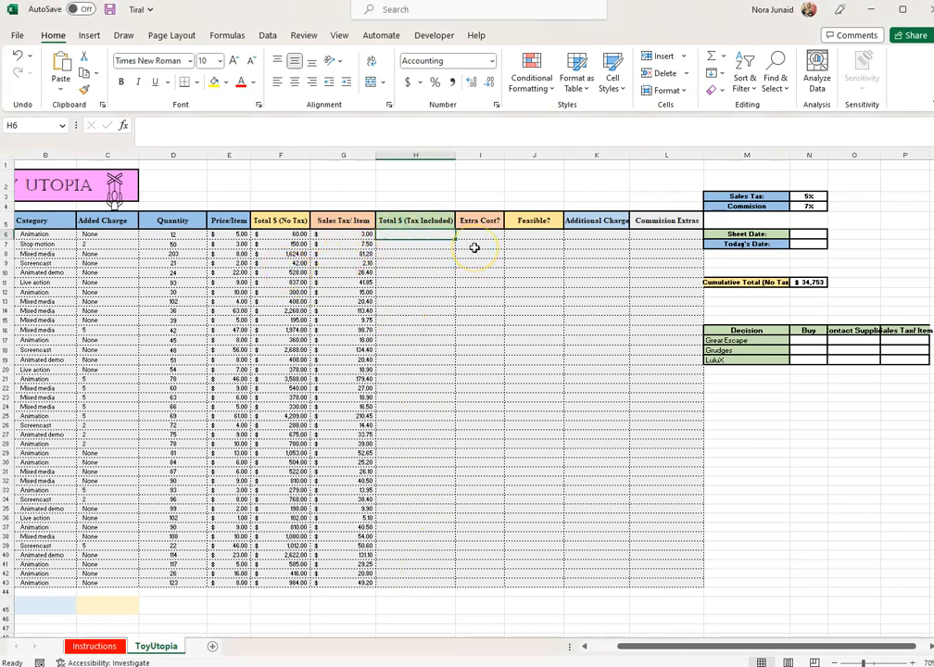
text(=sum)
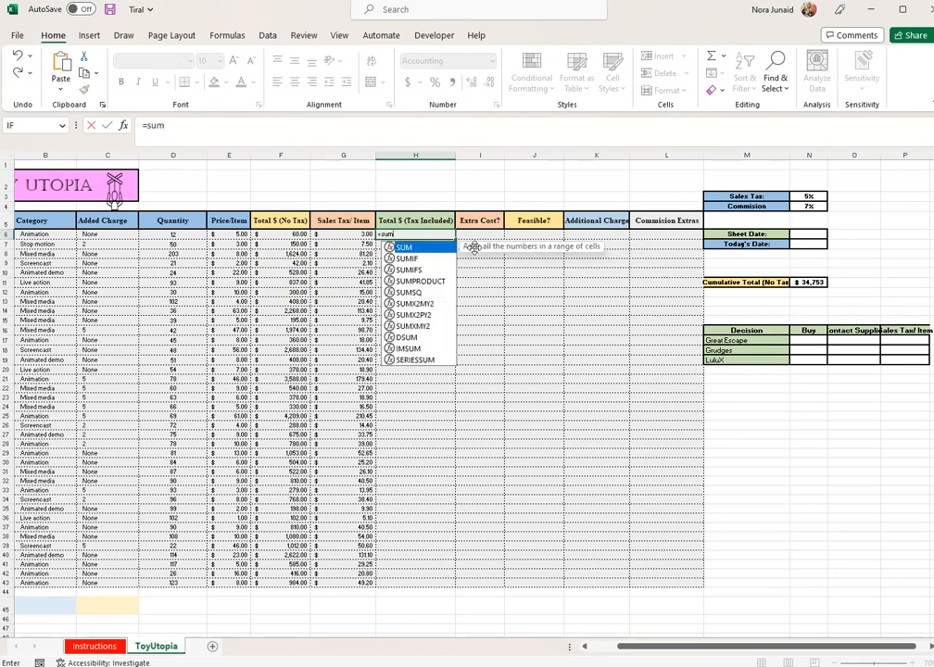
text(()
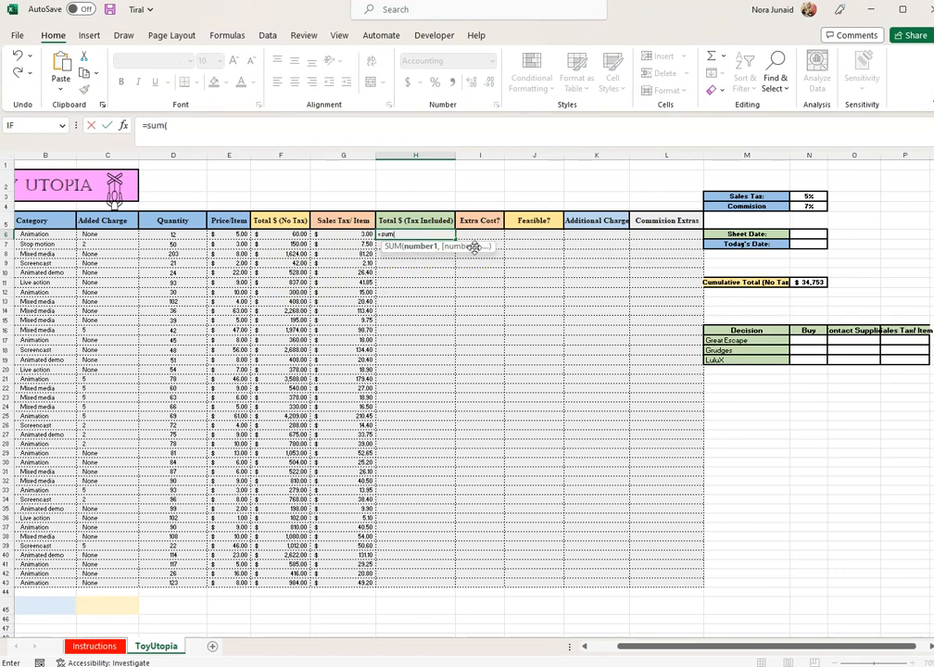
click(354, 234)
text(,)
click(292, 235)
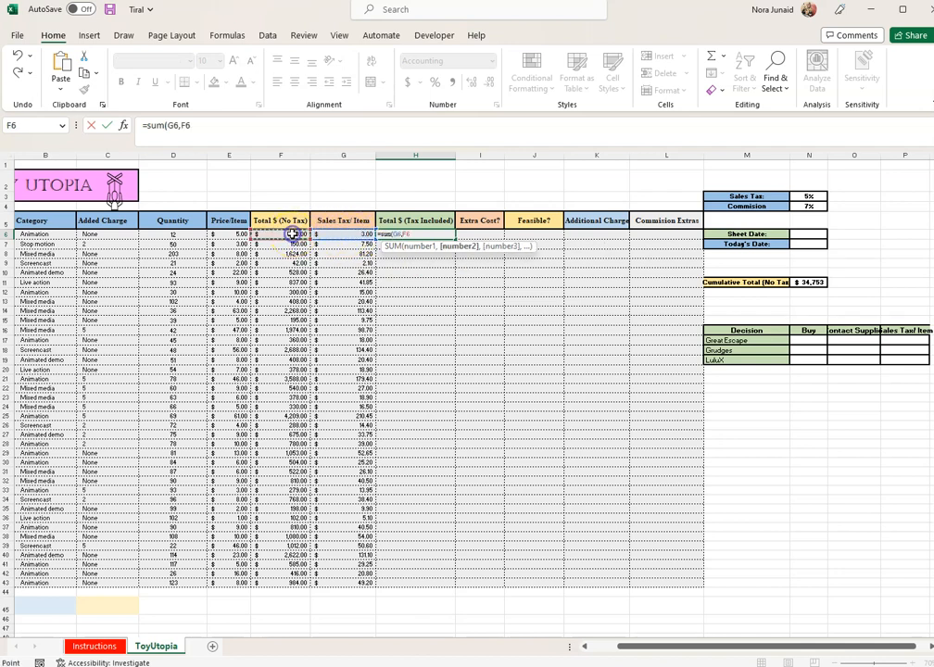
text())
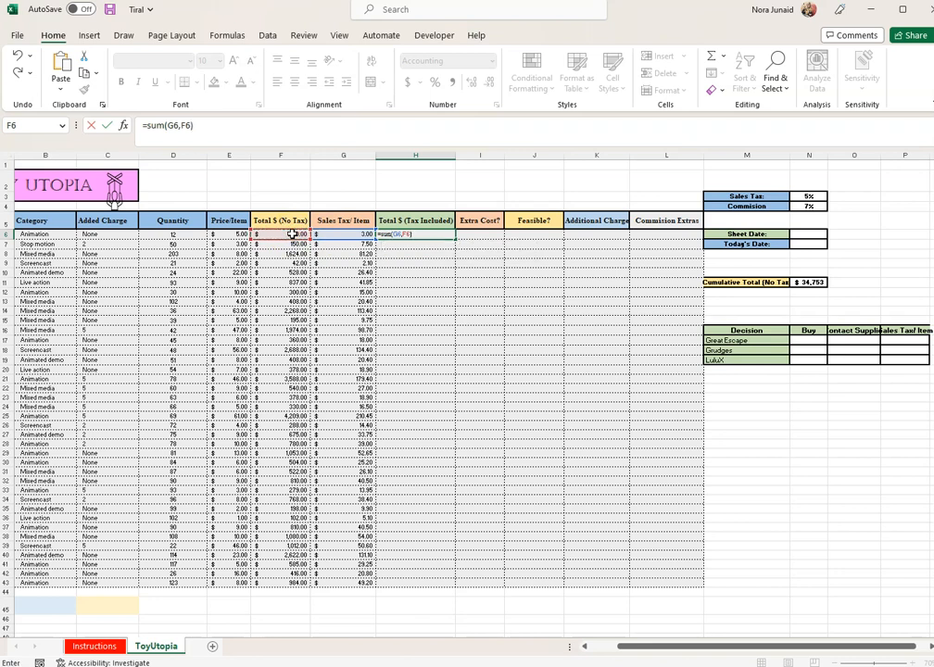
key(Return)
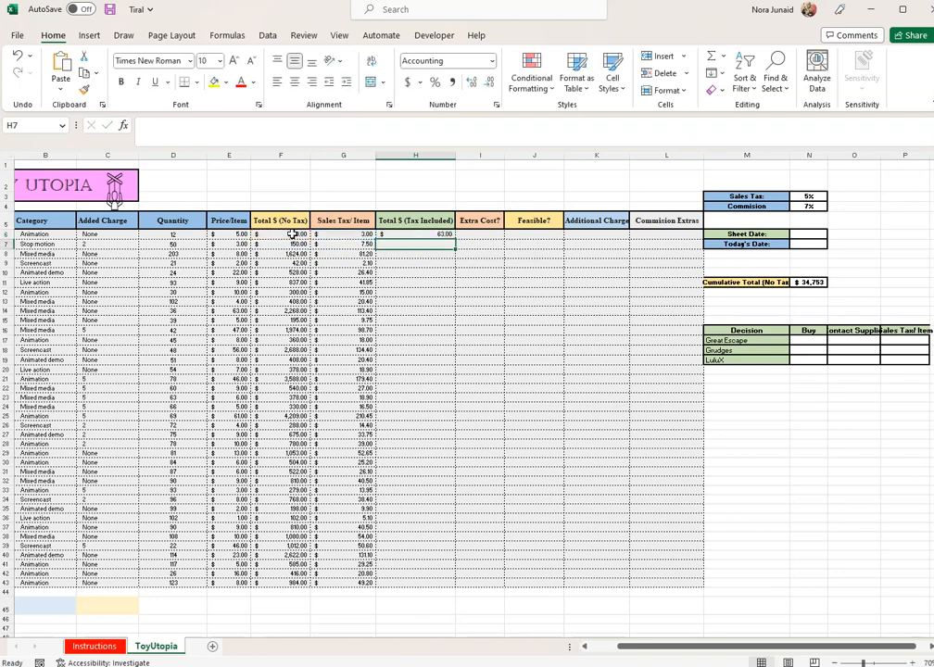
click(445, 235)
double_click(454, 239)
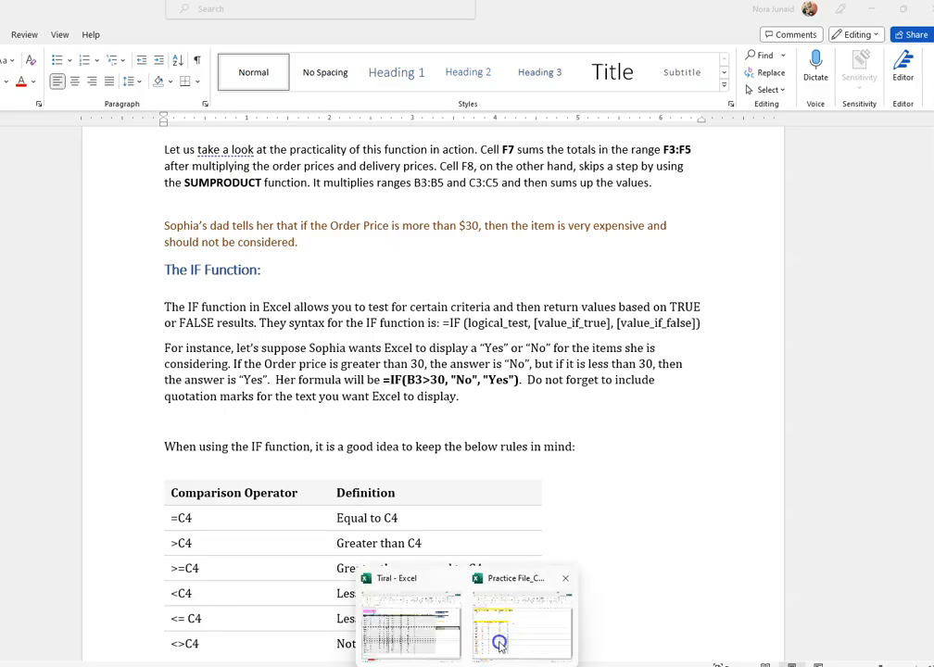
Switch to the ToyUtopia sheet in Excel and enter =IF(C6="None","No", "Yes") in I6 of the Extra Cost? column.
click(543, 630)
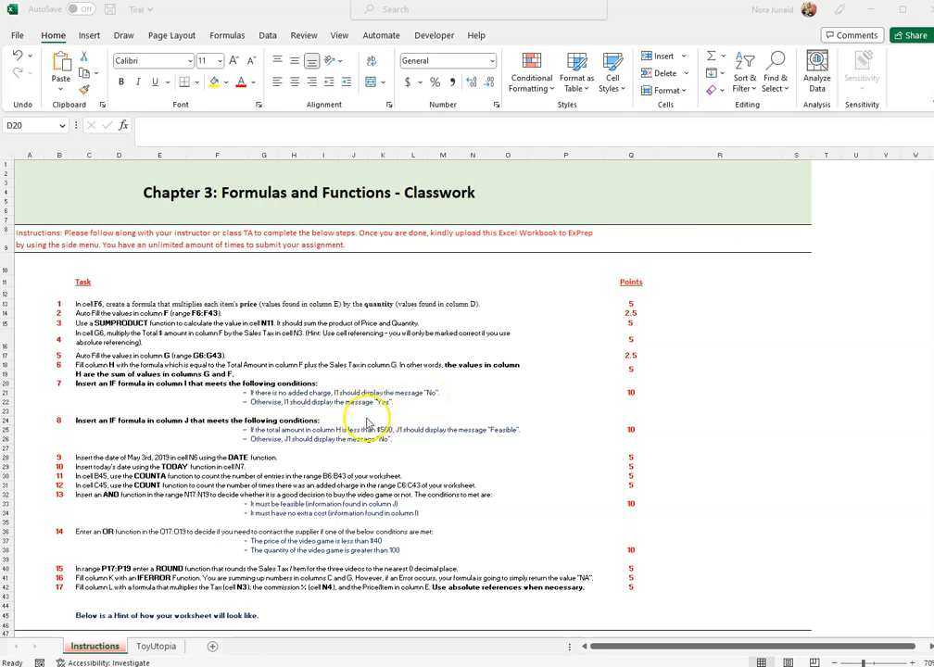
click(153, 647)
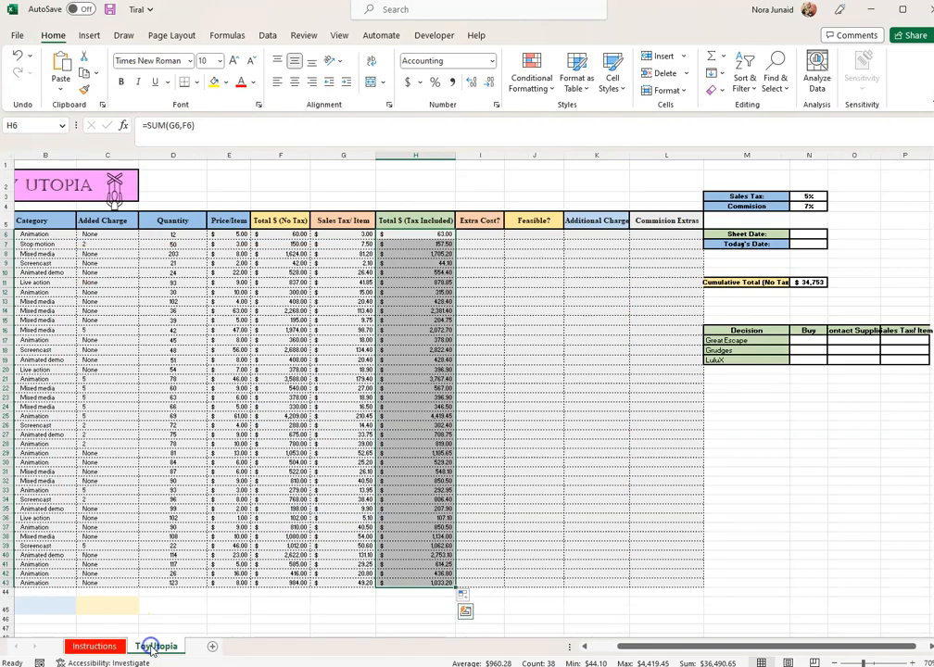
click(482, 233)
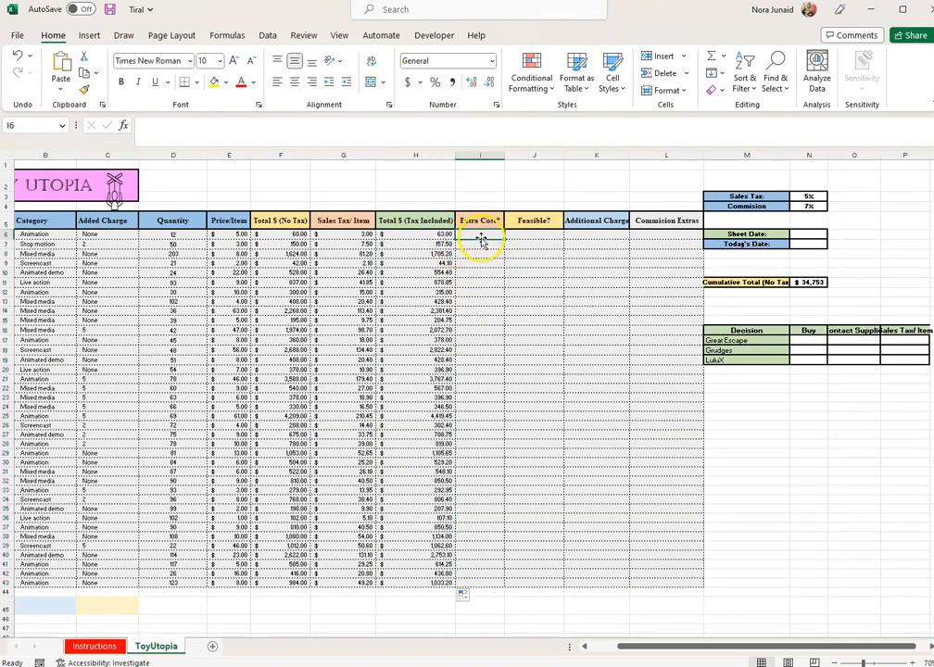
text(=)
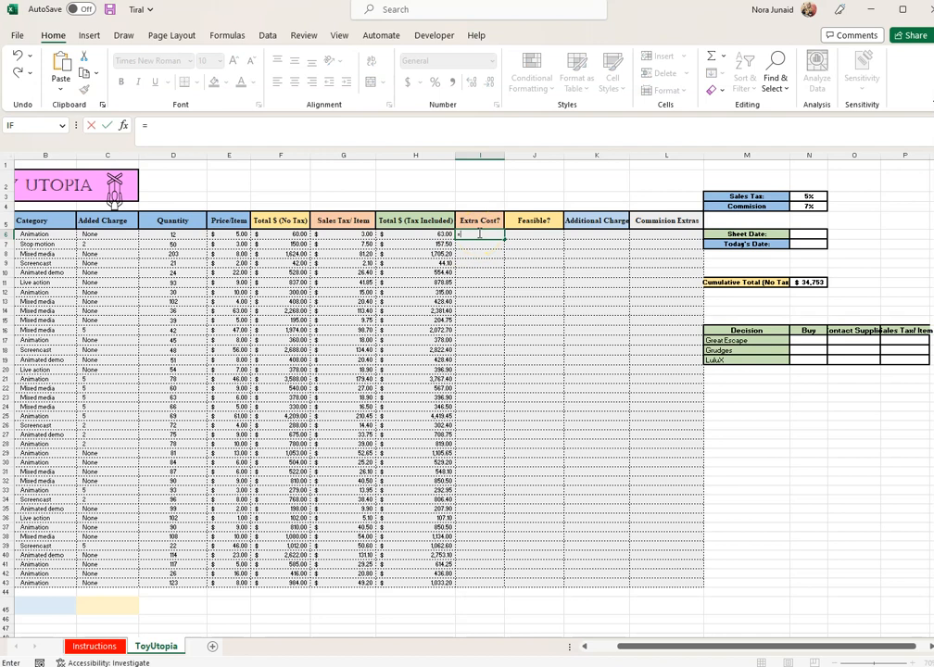
text(IF()
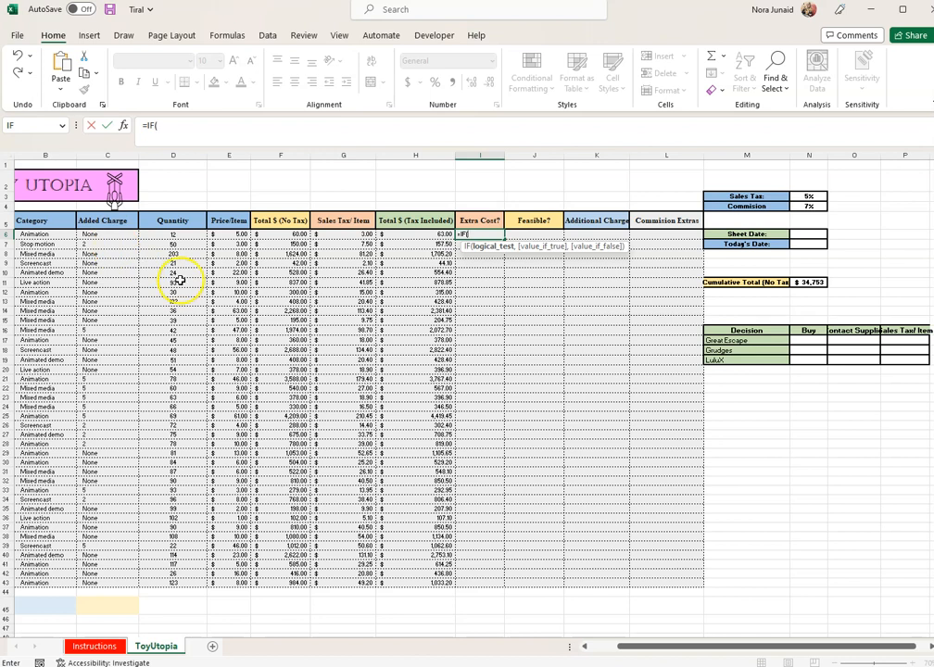
click(105, 234)
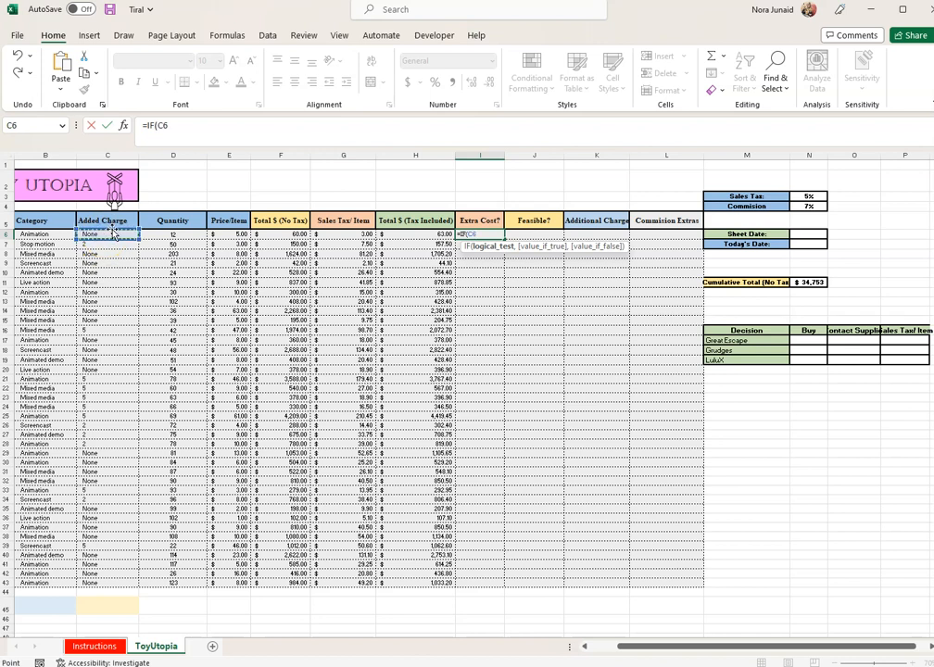
text(="None)
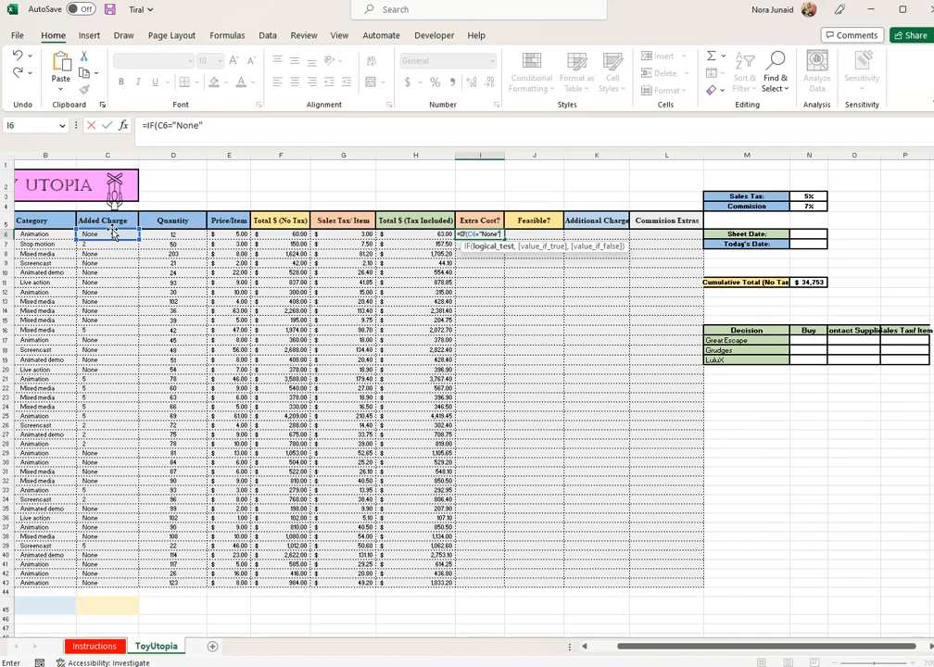
text(,"No)
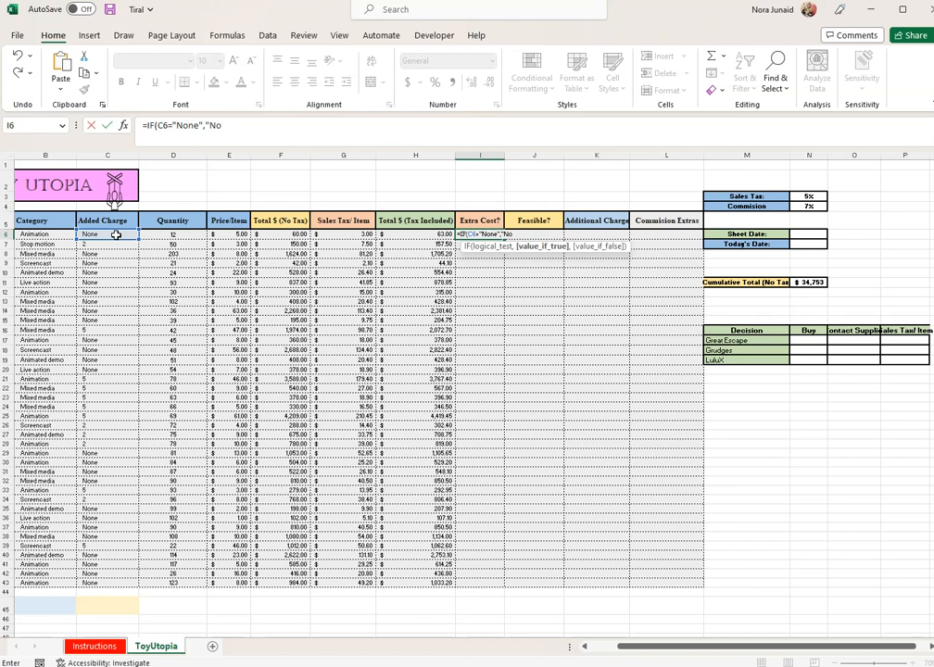
text(", "Y)
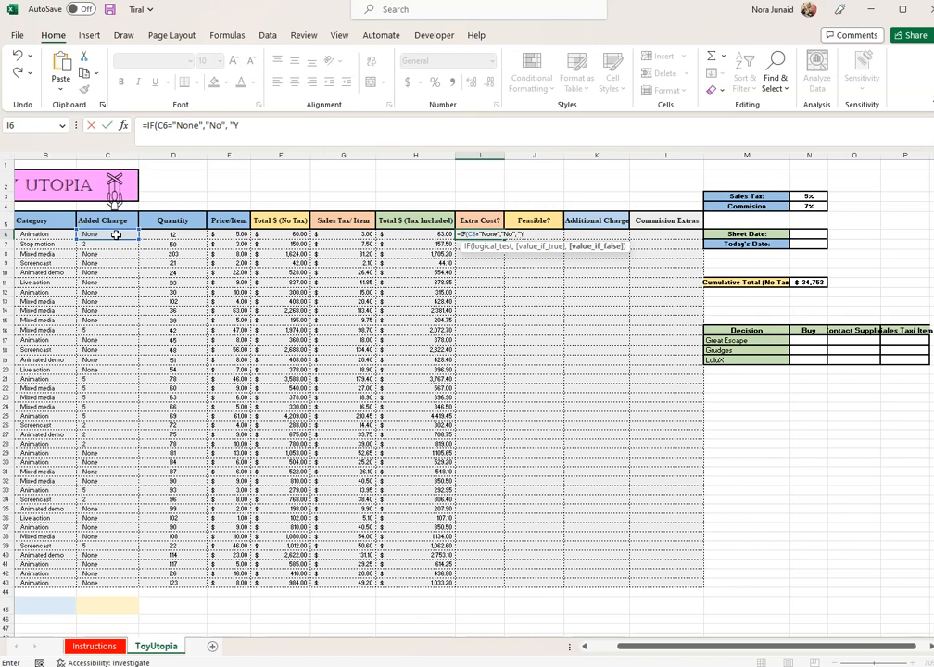
text())
key(Return)
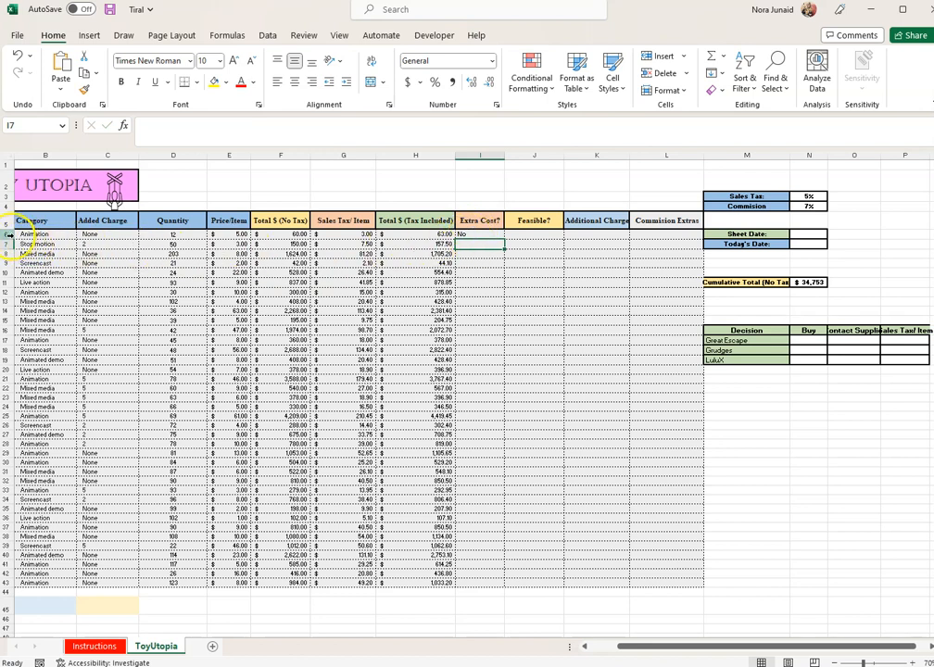
Fill the Extra Cost? formula from I6 down through I43 and check the copied formula in I7.
click(476, 236)
double_click(505, 241)
click(481, 246)
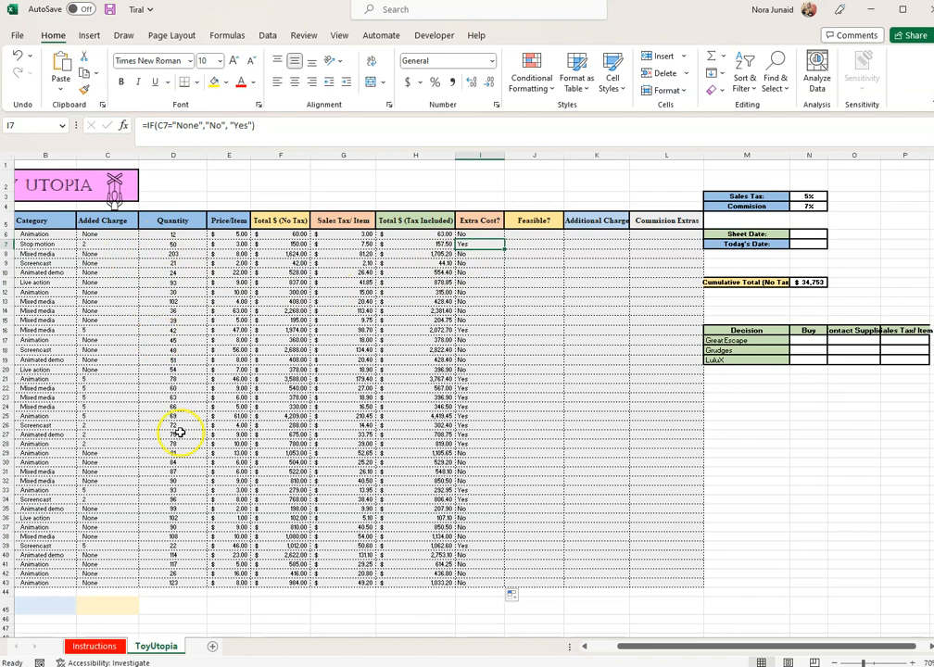
Enter =IF(H6<500, "Feasible","No") in J6 of the Feasible? column.
scroll(116, 474, left, 1)
click(605, 238)
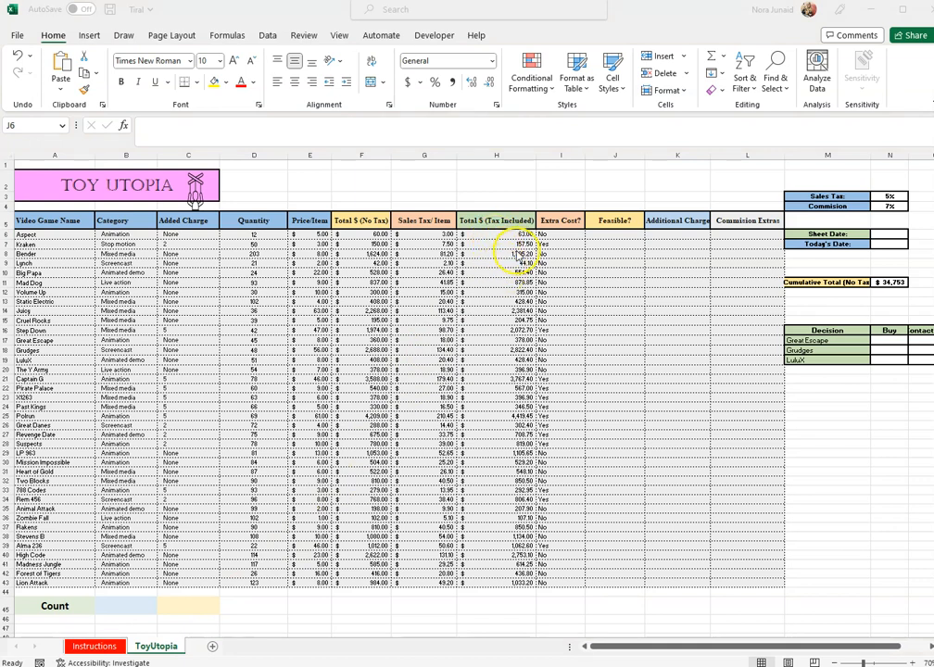
click(604, 235)
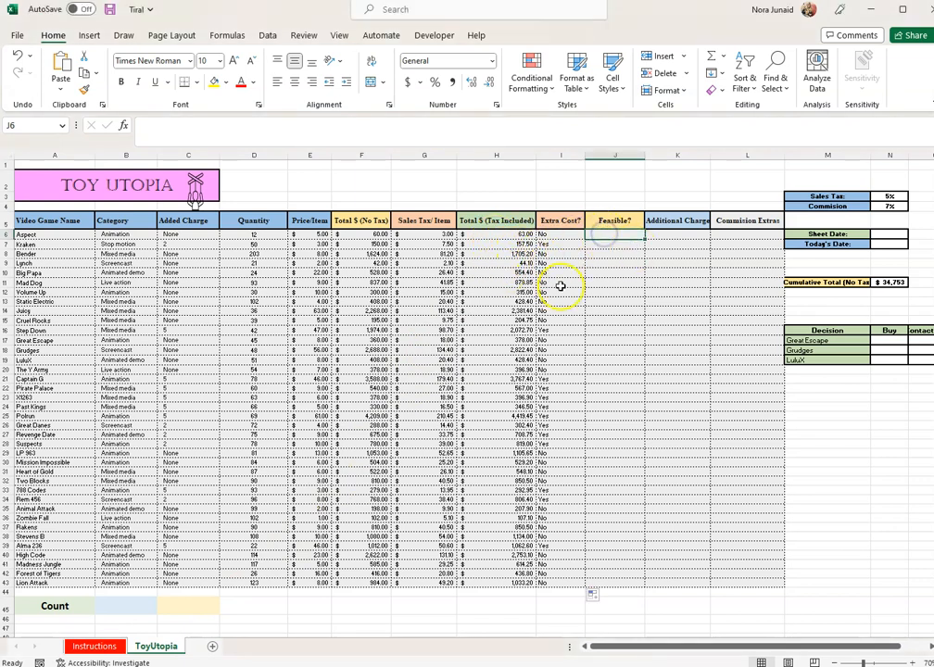
text(=IF()
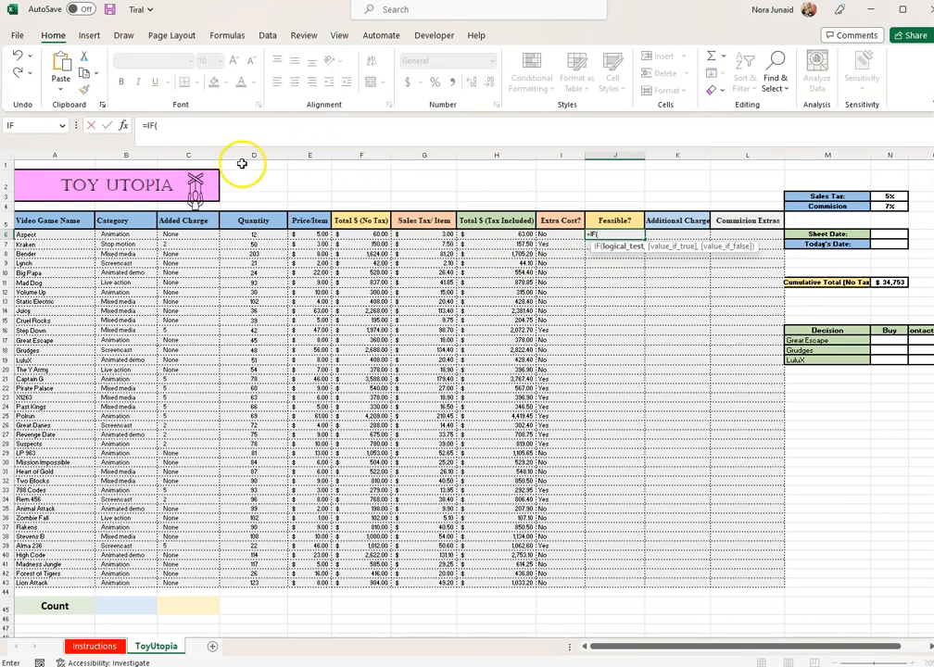
click(484, 237)
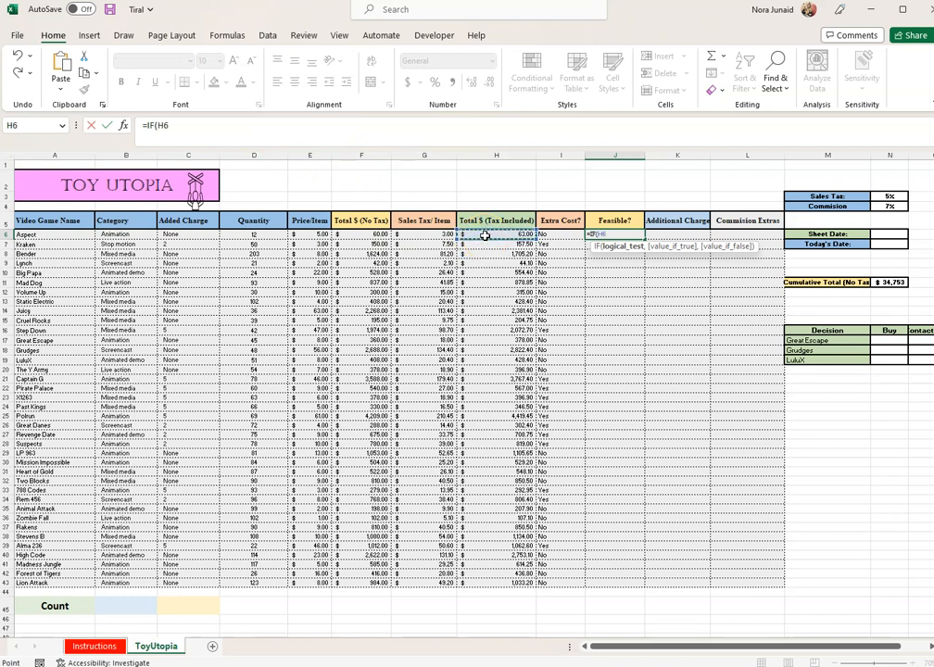
text(<500, "Feasi)
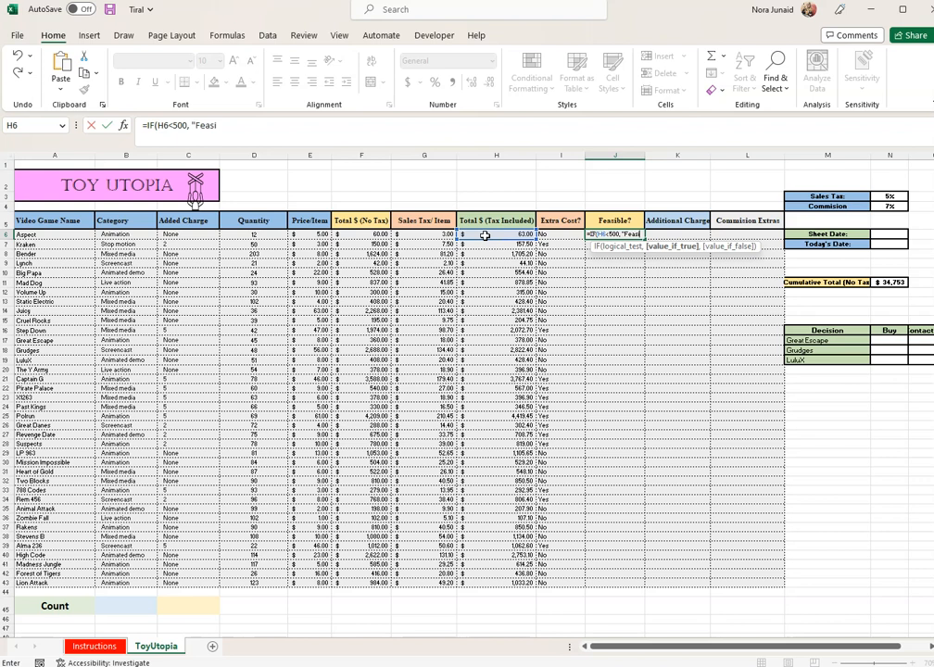
text(,"no)
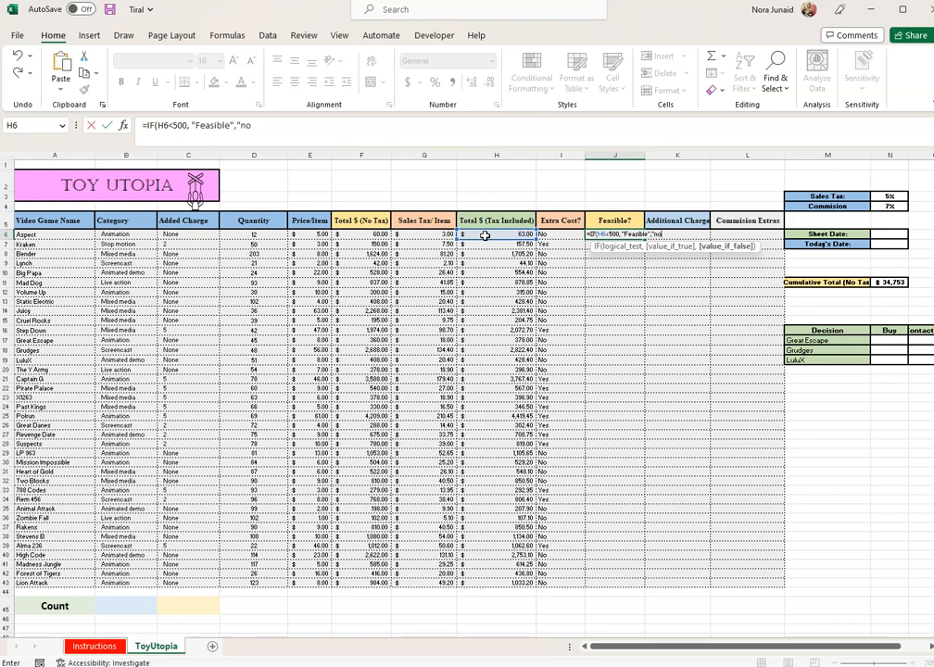
key(BackSpace)
key(BackSpace)
key(BackSpace)
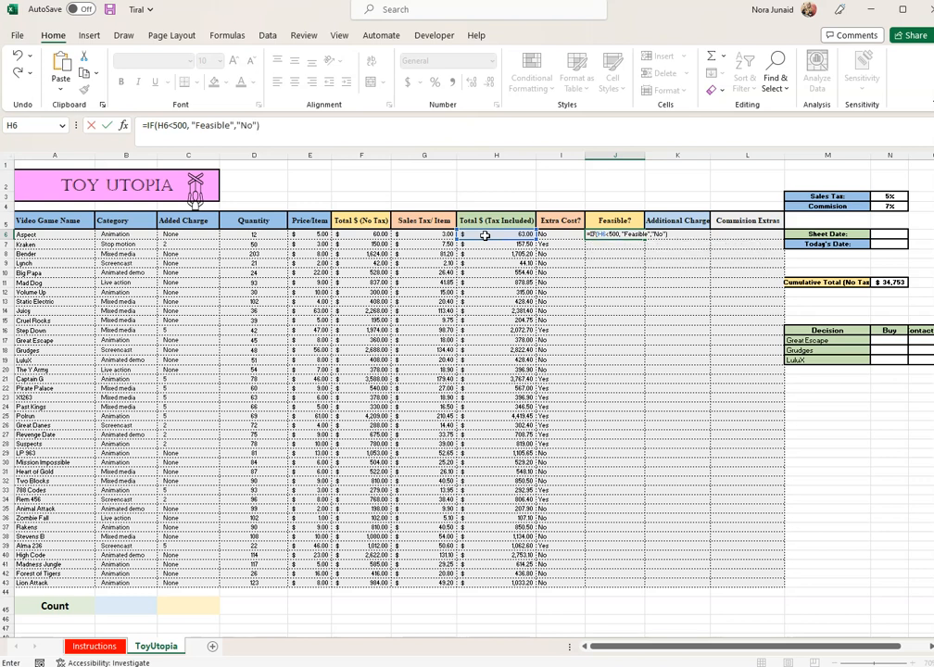
key(Return)
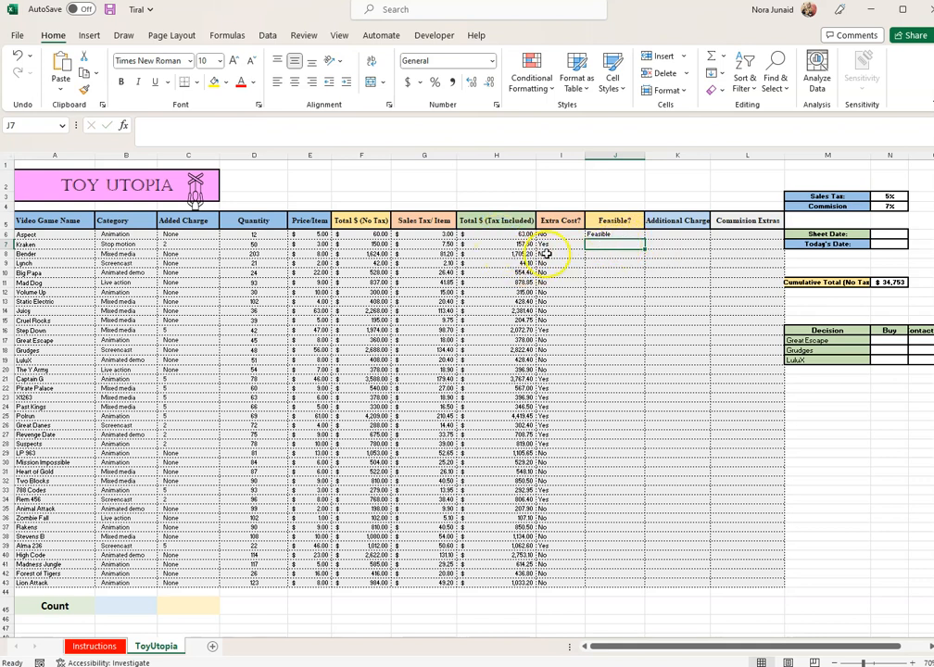
Fill the Feasible? formula from J6 down through J43.
click(619, 234)
double_click(646, 240)
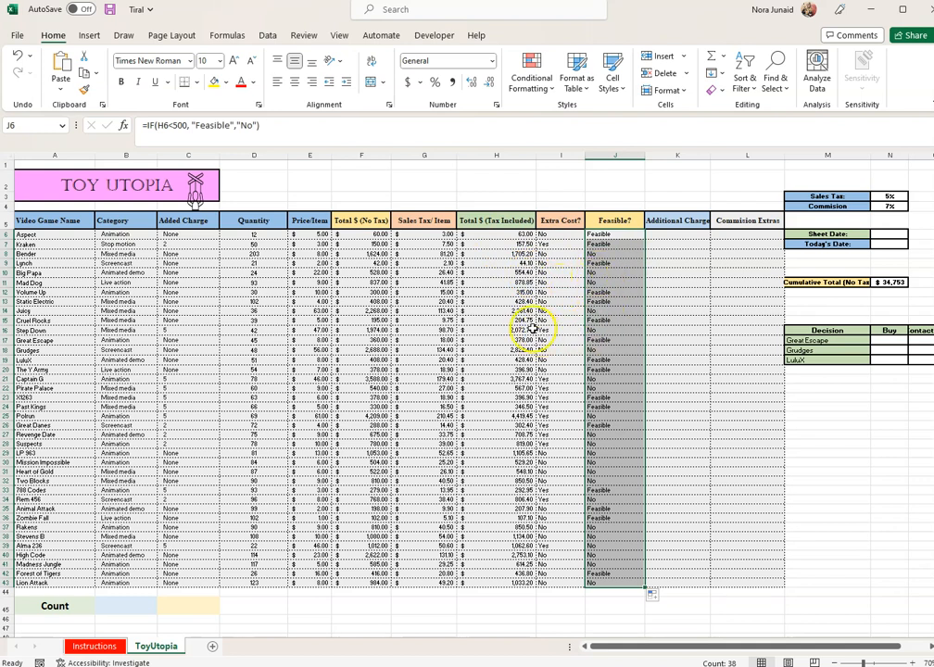
click(691, 452)
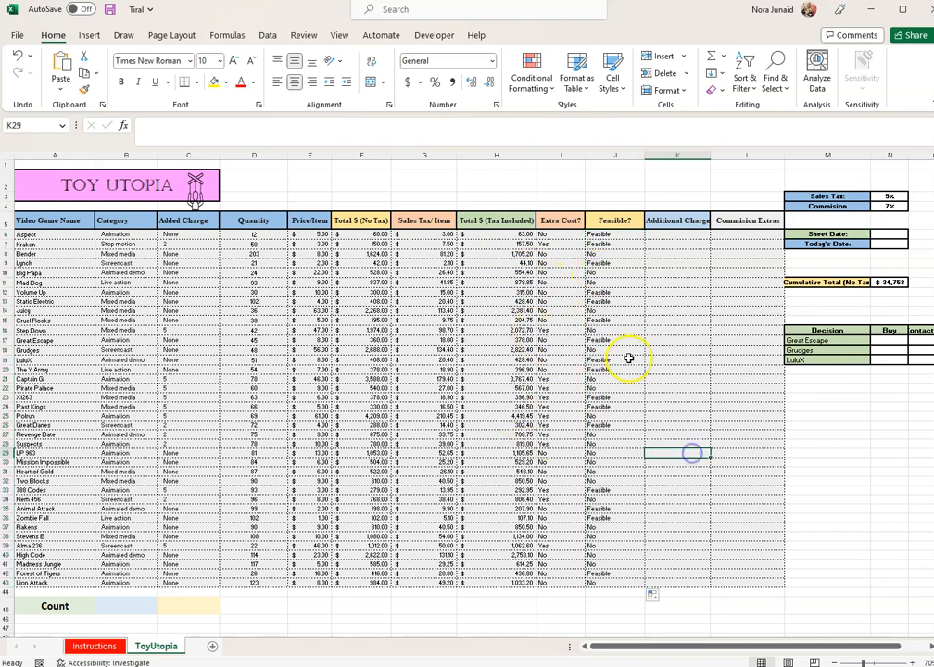
Check the tax-included totals in H10 and H19 against the Feasible? results, including the formula in J19.
click(520, 272)
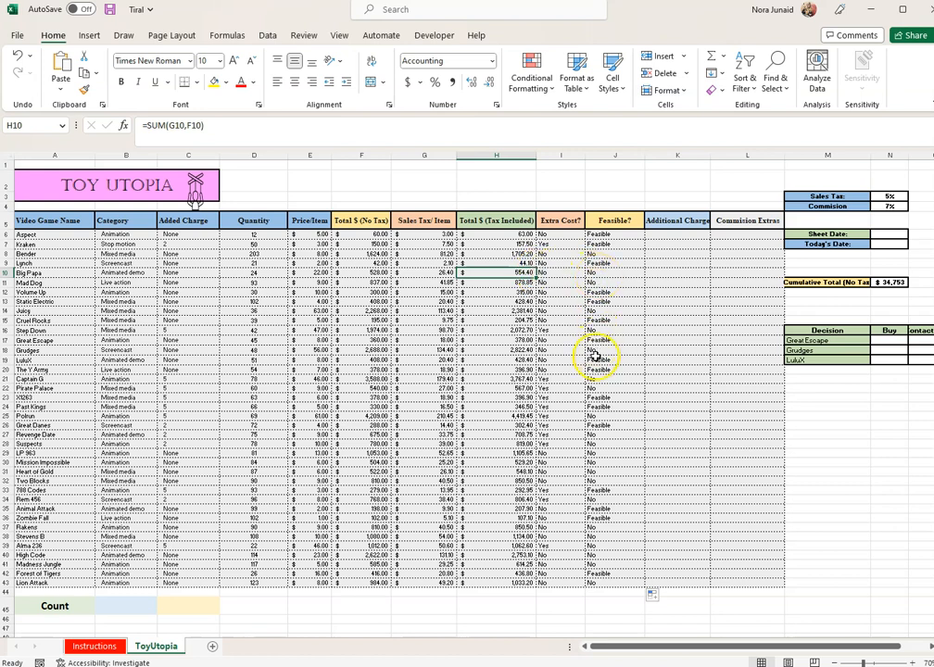
click(514, 361)
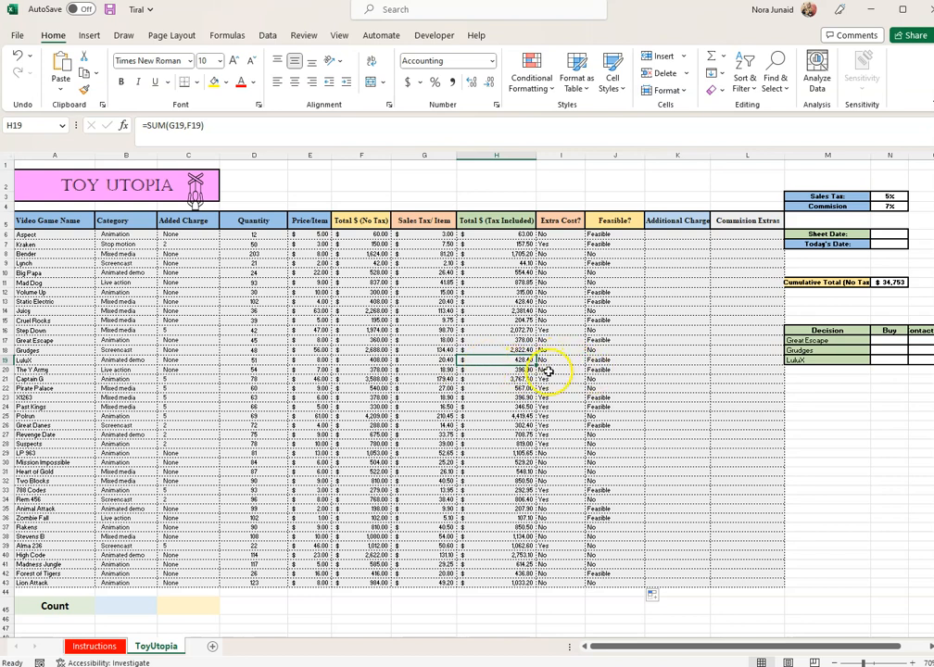
click(614, 362)
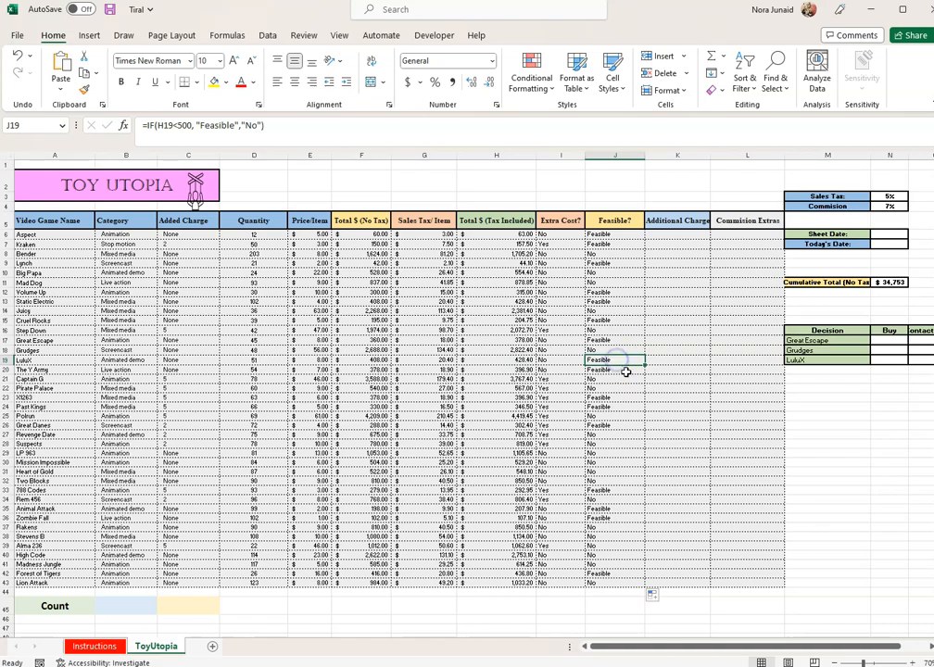